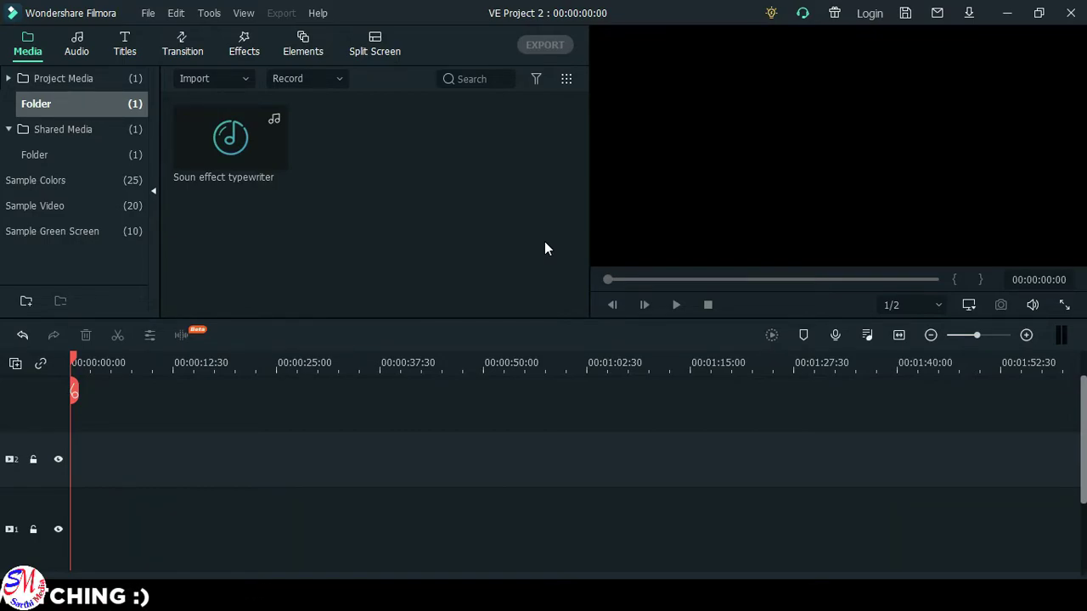
Step: Place the White sample color at the start of video track 2
drag(406, 211, 166, 97)
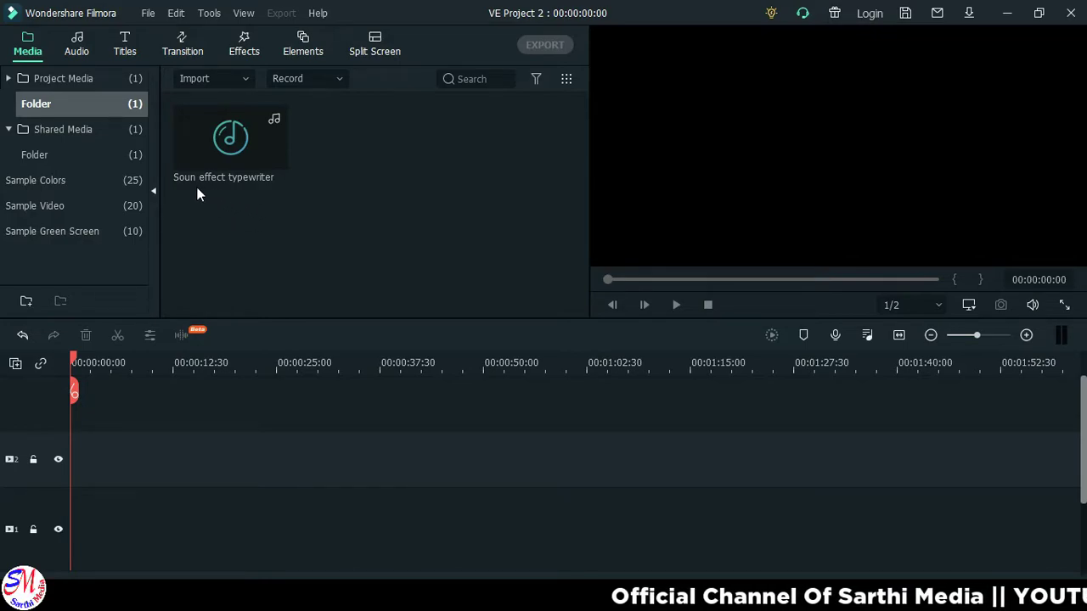
click(129, 182)
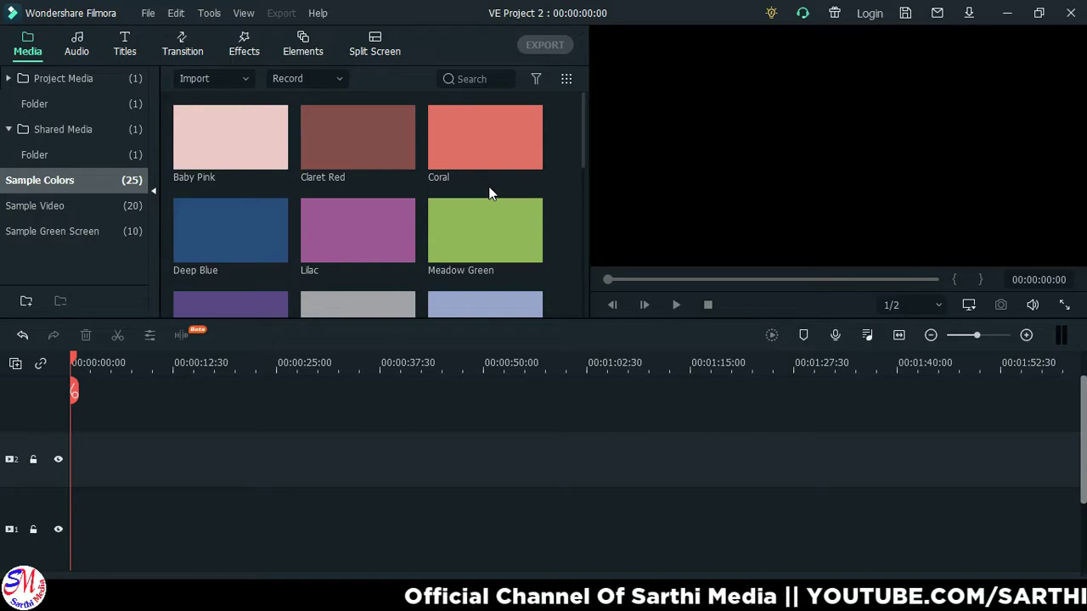
scroll(501, 190, down, 3)
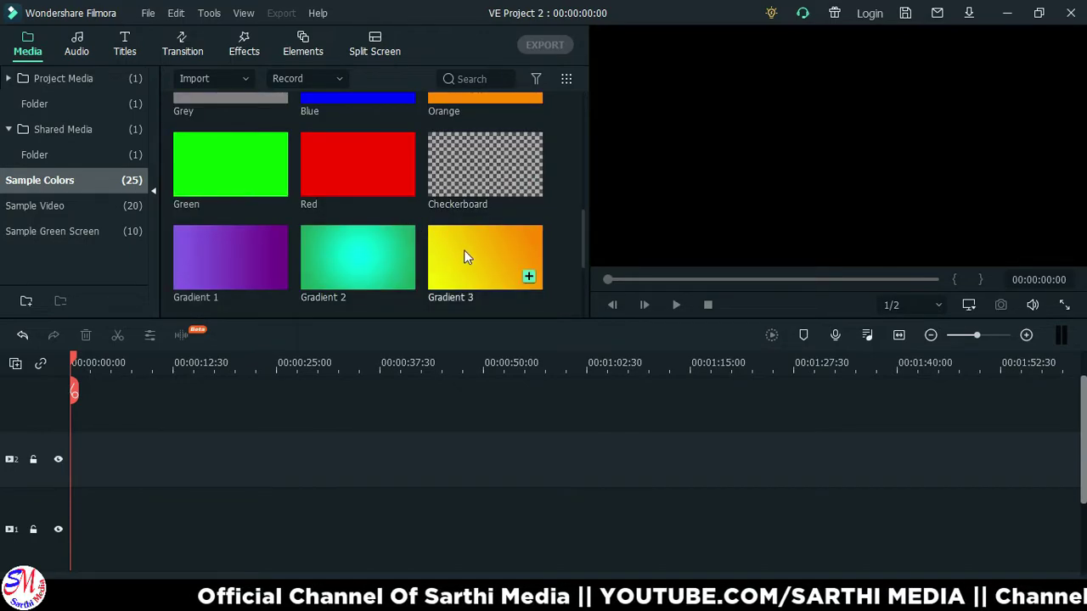
scroll(463, 250, up, 3)
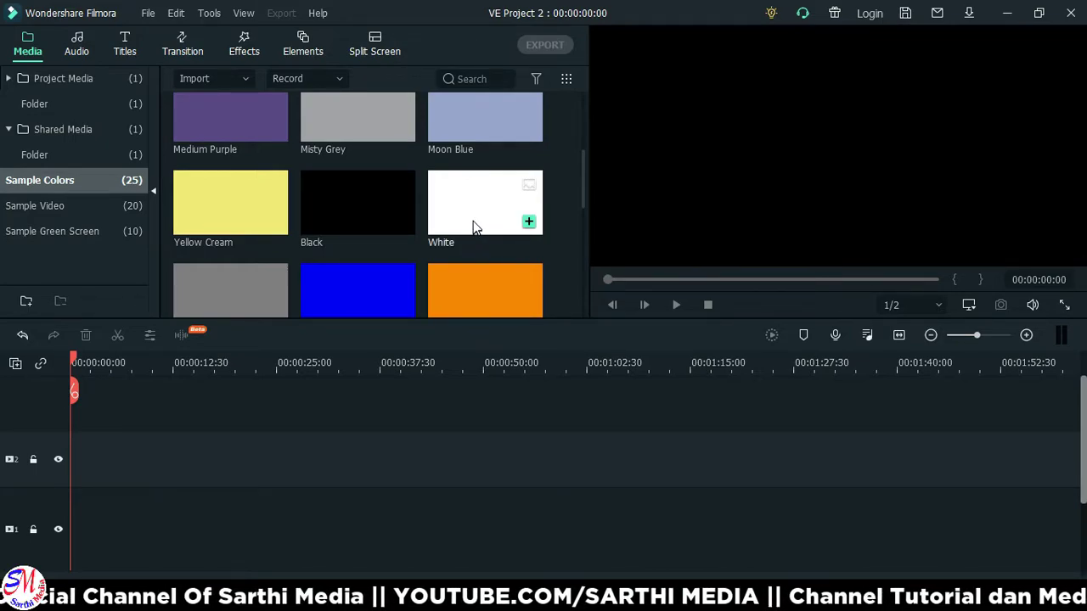
drag(479, 213, 51, 474)
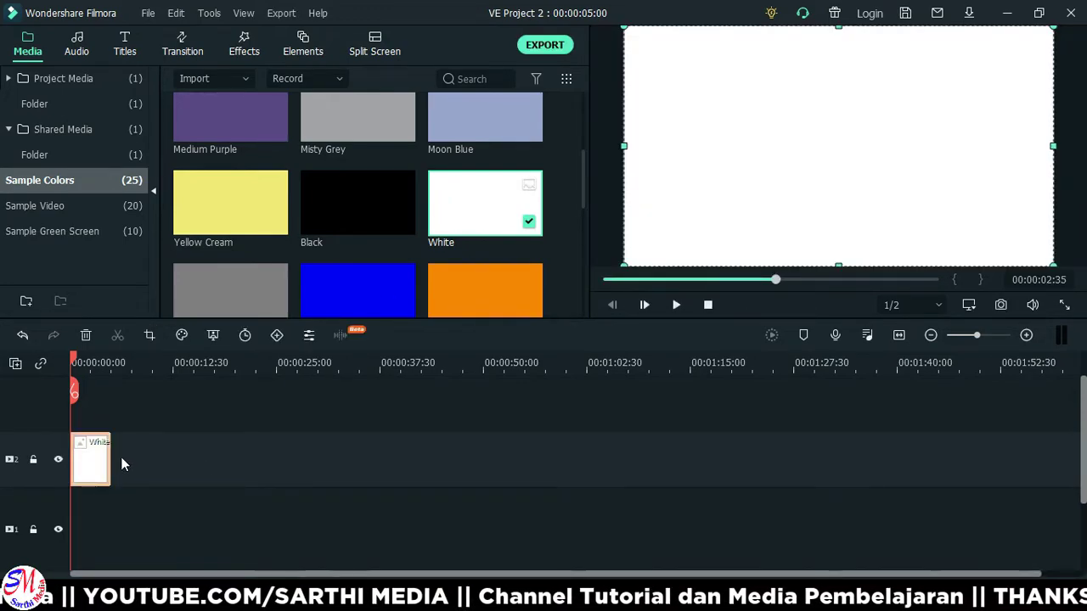
Step: Extend the White clip to a length of about 00:00:10:35
drag(109, 451, 156, 461)
click(225, 446)
click(156, 367)
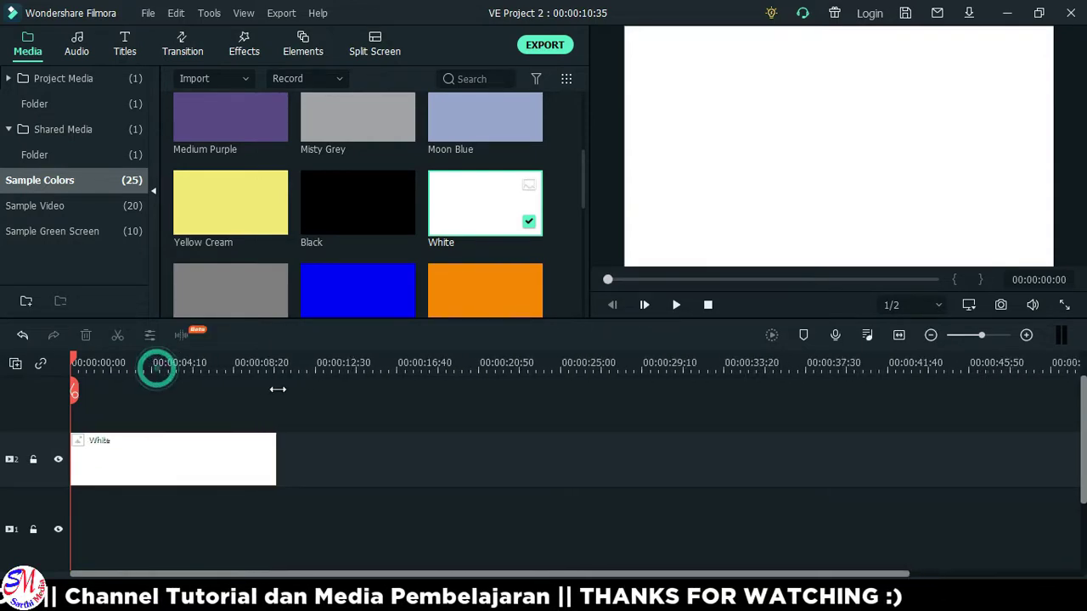
drag(276, 389, 311, 391)
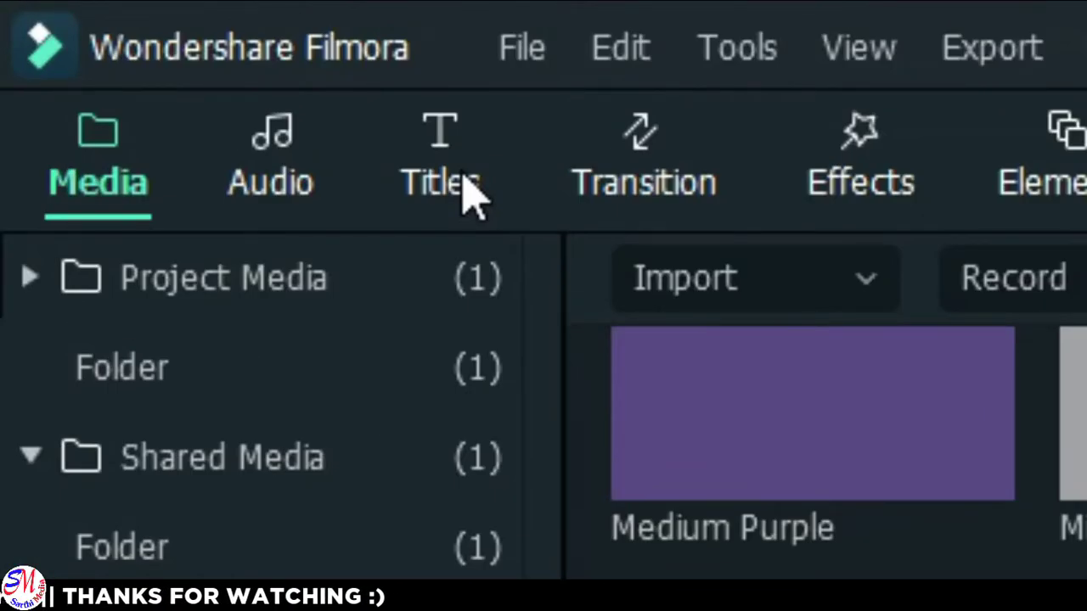
Step: Add a Default Title on the track above the White clip and extend it to the White clip's full length
click(463, 180)
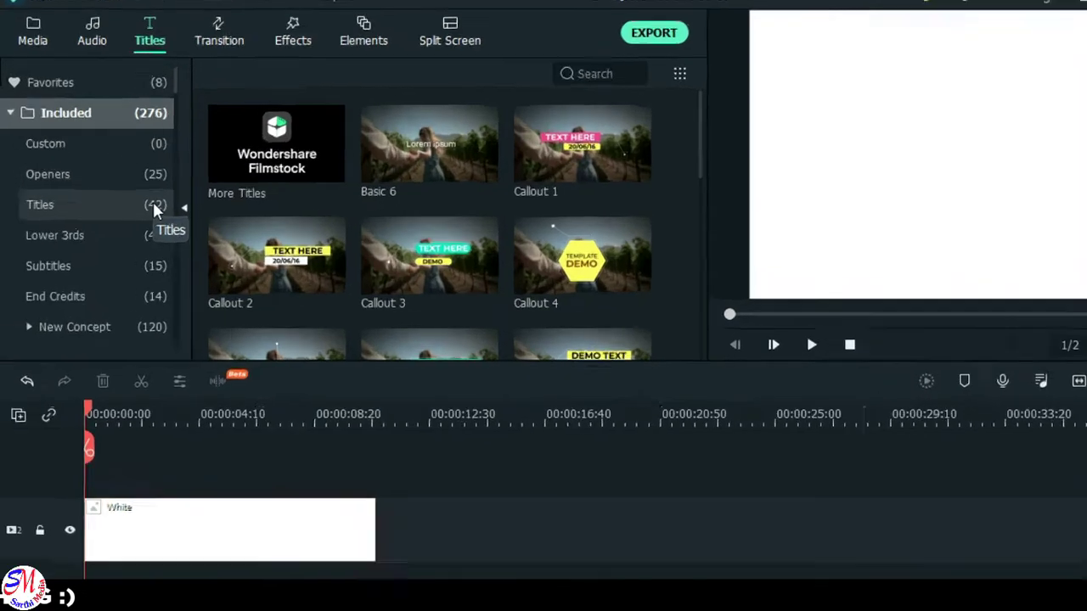
click(127, 186)
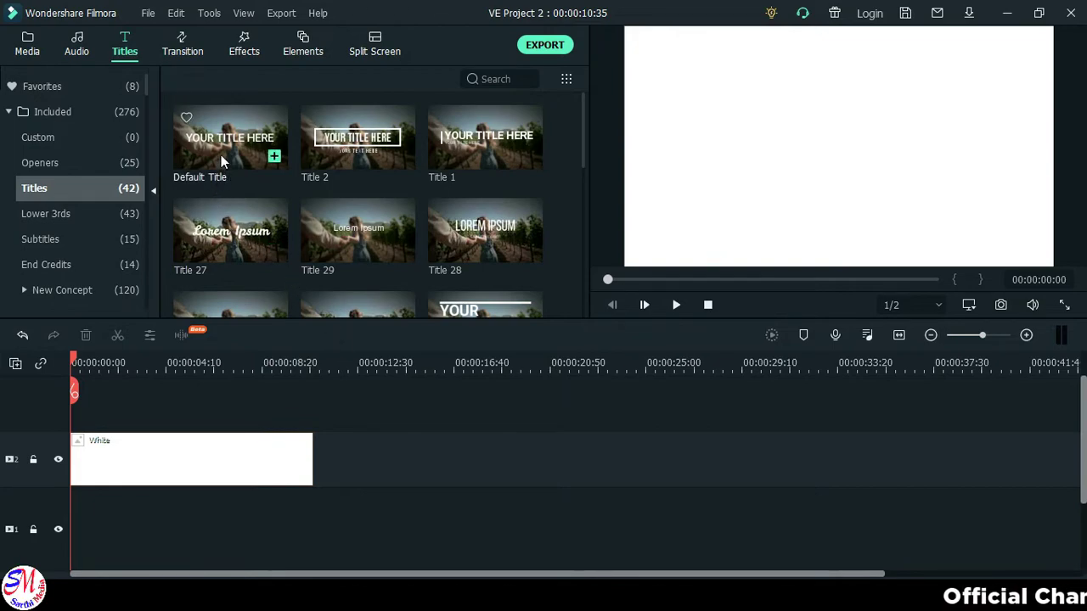
drag(221, 154, 85, 397)
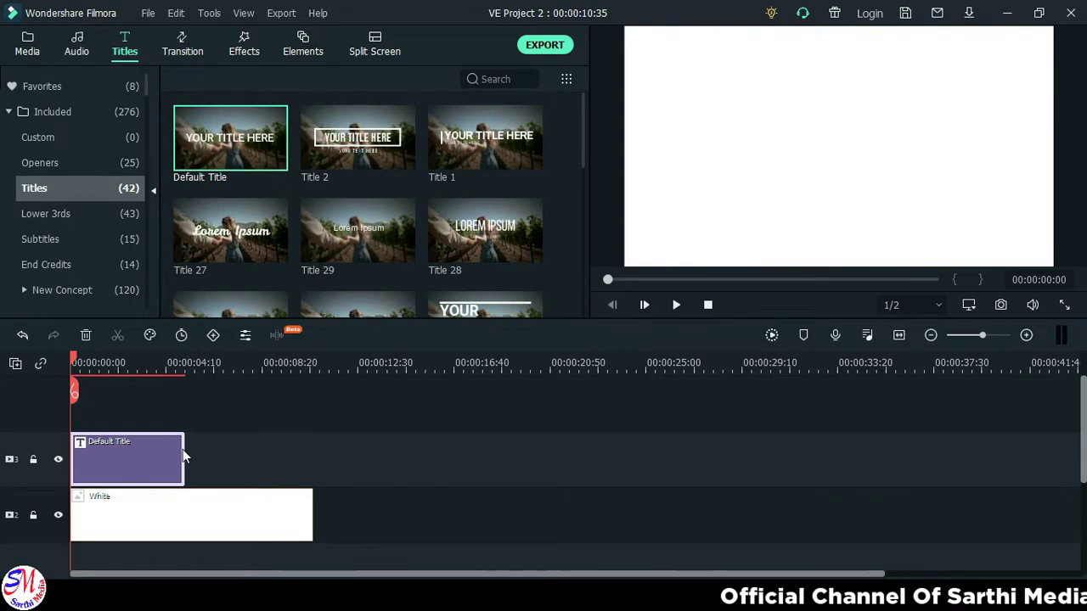
drag(182, 450, 315, 480)
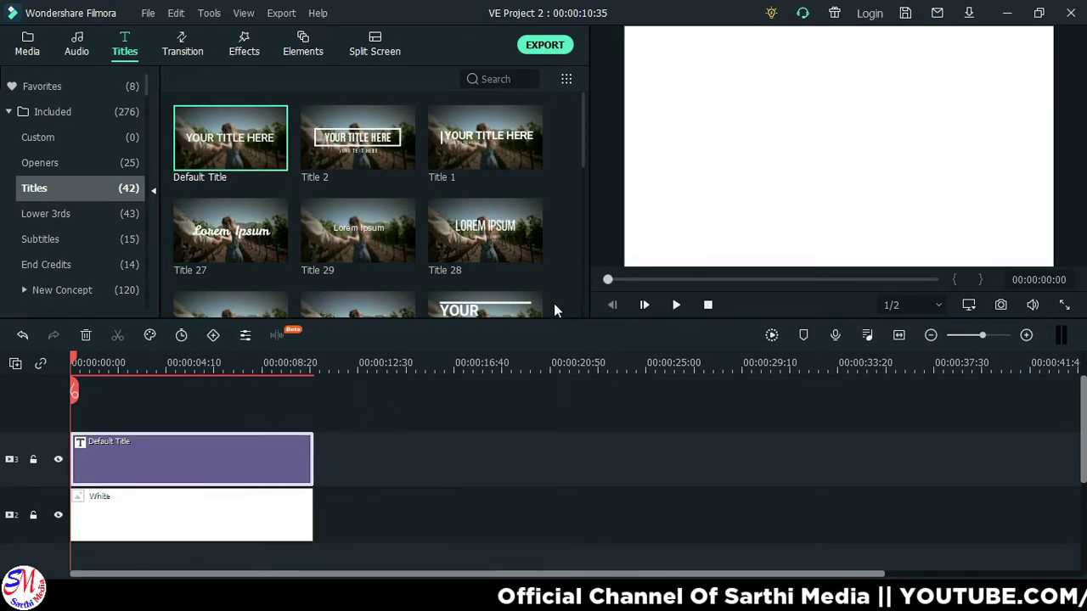
Step: Change the title's text color to black
double_click(277, 451)
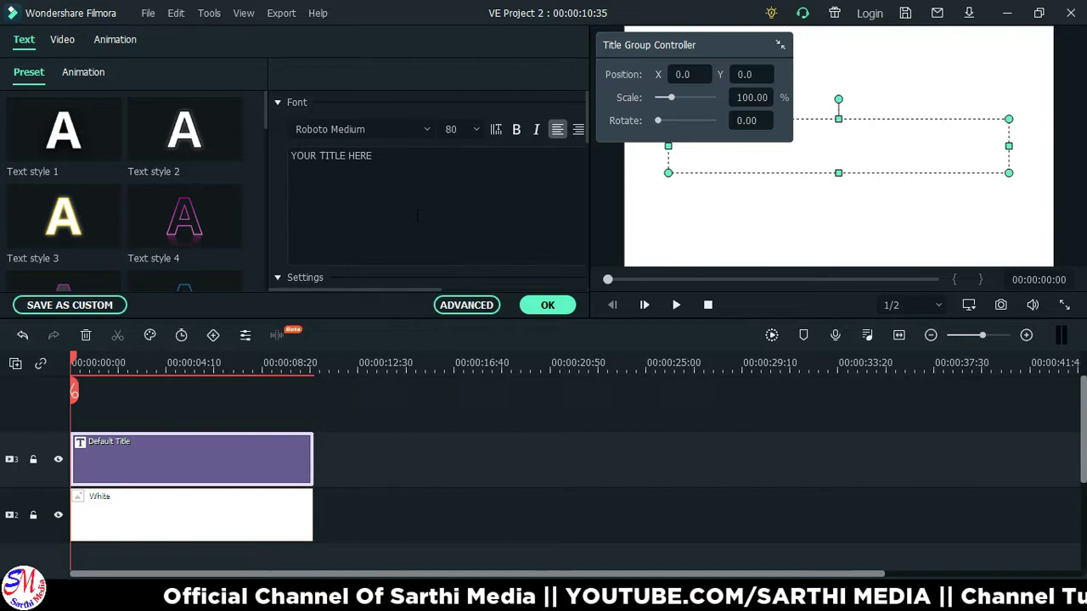
click(443, 176)
click(443, 263)
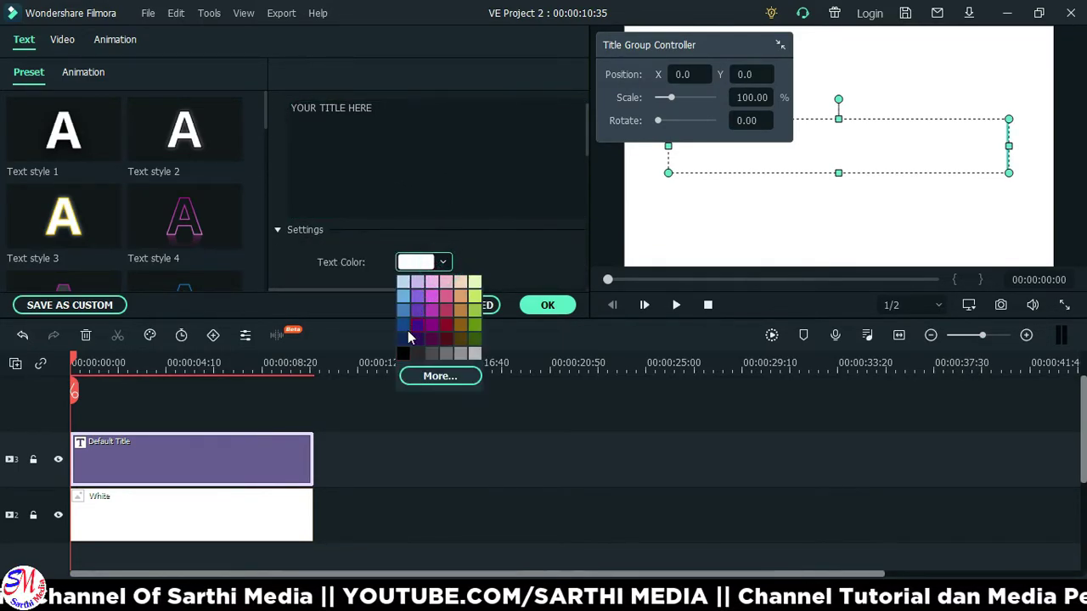
click(402, 355)
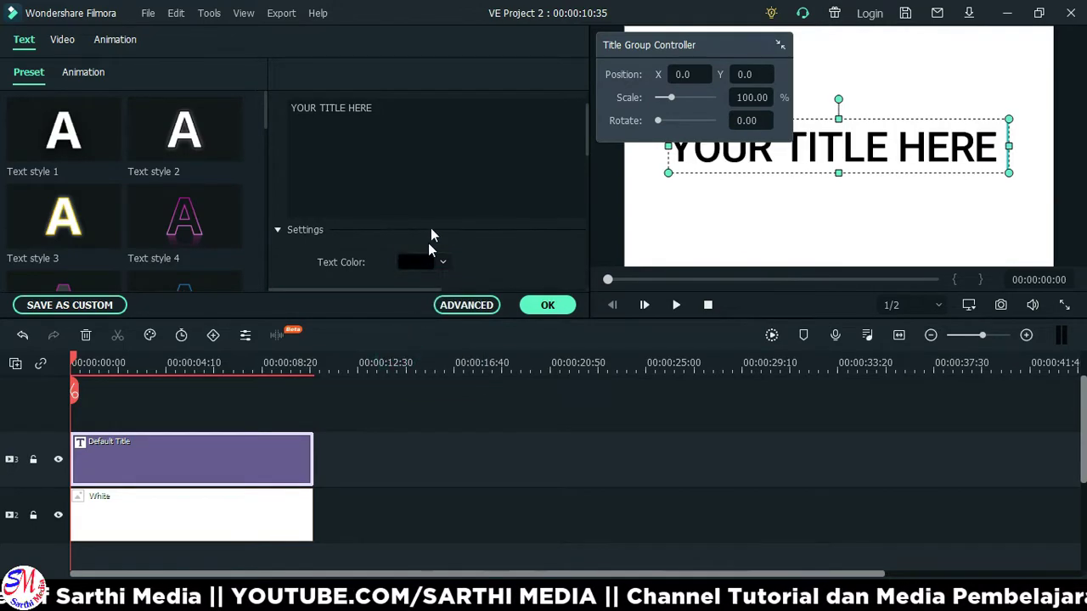
scroll(430, 247, down, 2)
scroll(430, 212, up, 5)
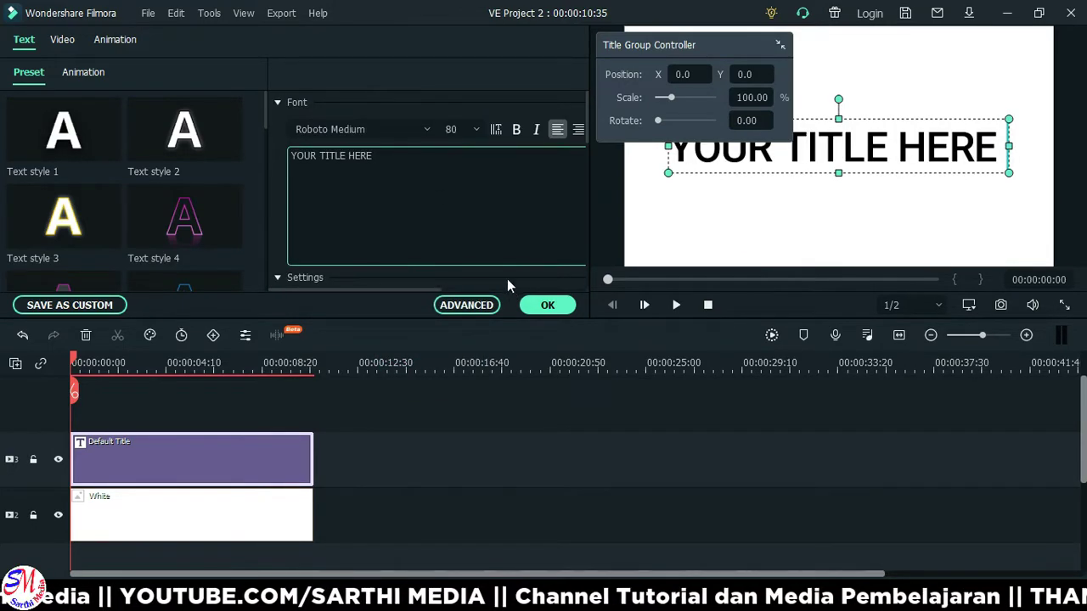
Step: In the advanced text editor, replace the title text with "Tutorial typewriter di filmora" and shrink it slightly, centered in the frame
click(482, 305)
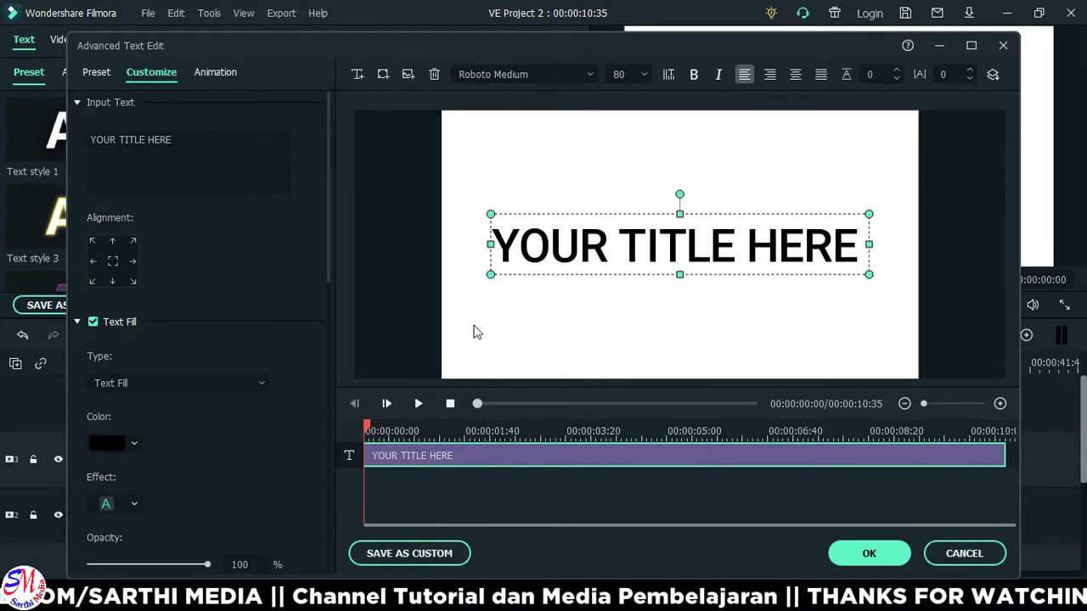
triple_click(186, 147)
text(Tutorial typewriter di filmora)
drag(679, 255, 732, 257)
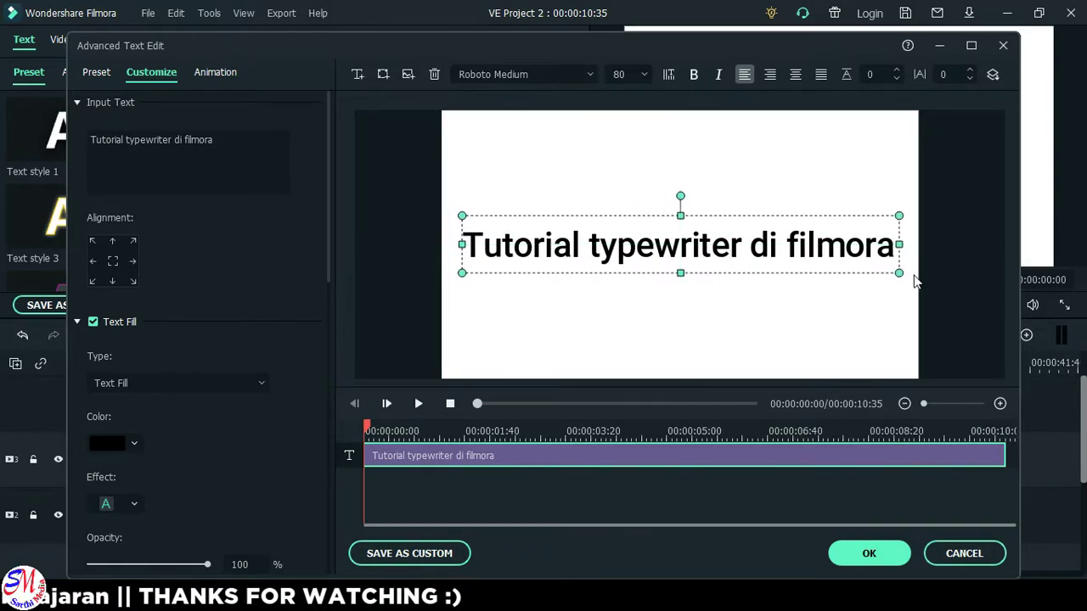
drag(903, 272, 848, 263)
drag(779, 243, 801, 245)
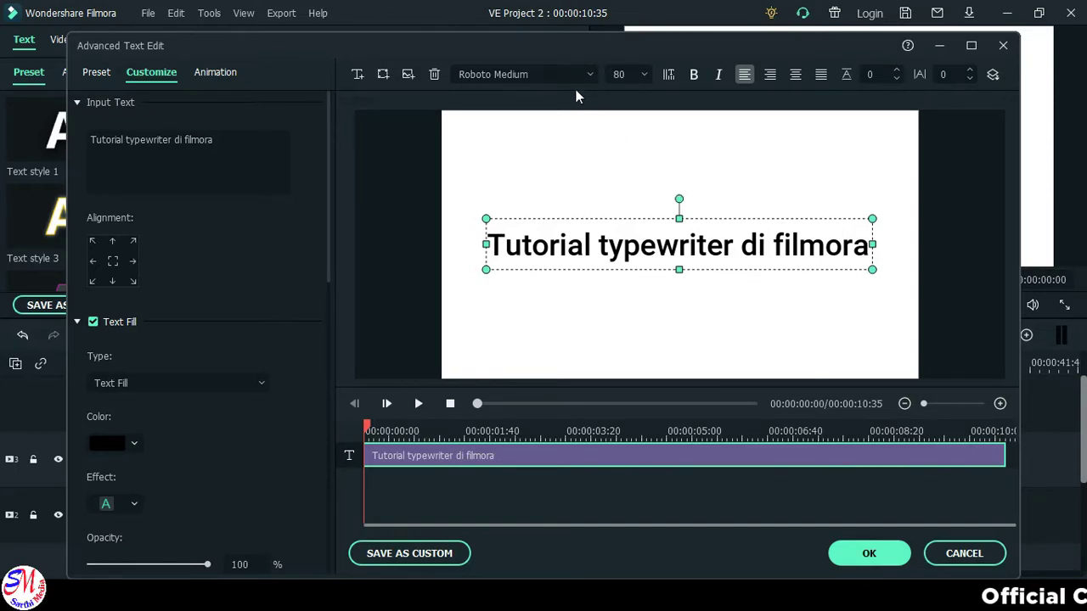
Step: Set the title's font to JMHTypewriter-Black
click(556, 74)
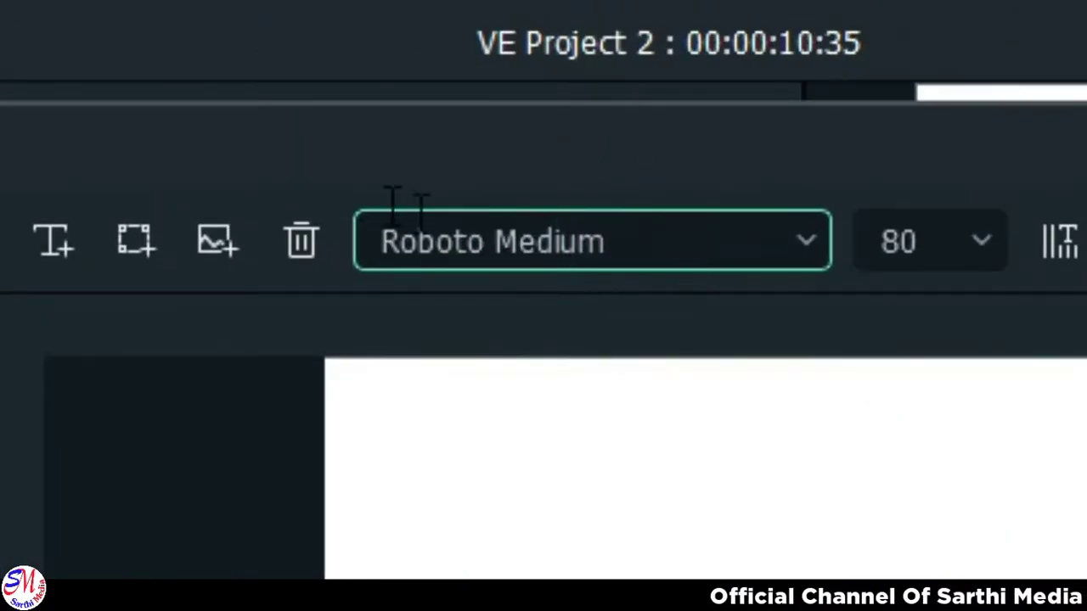
drag(392, 212, 731, 219)
key(BackSpace)
text(jmhTypewriter-Black)
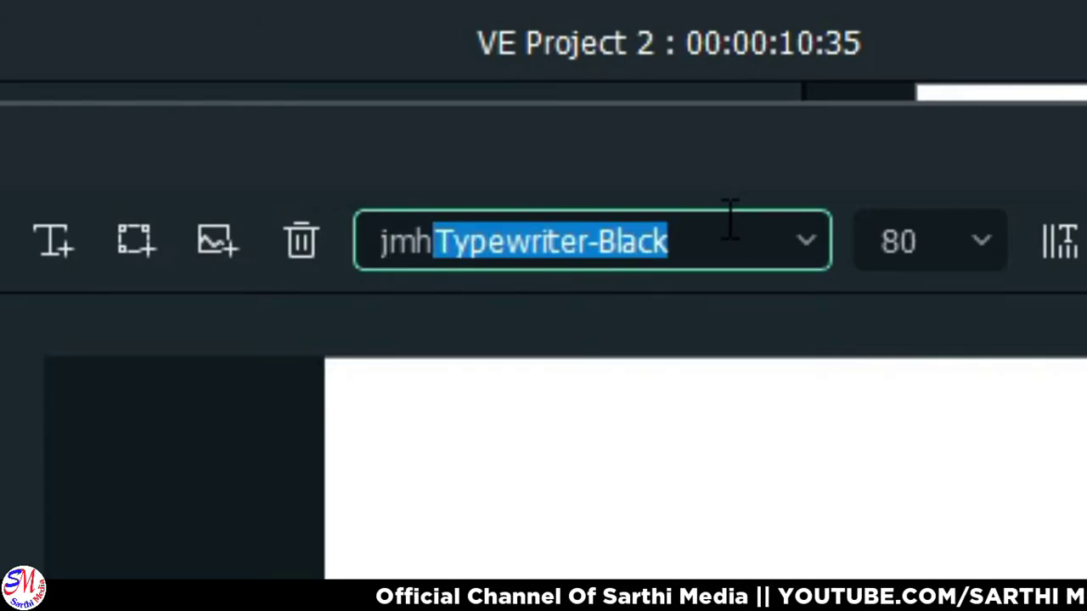
key(Return)
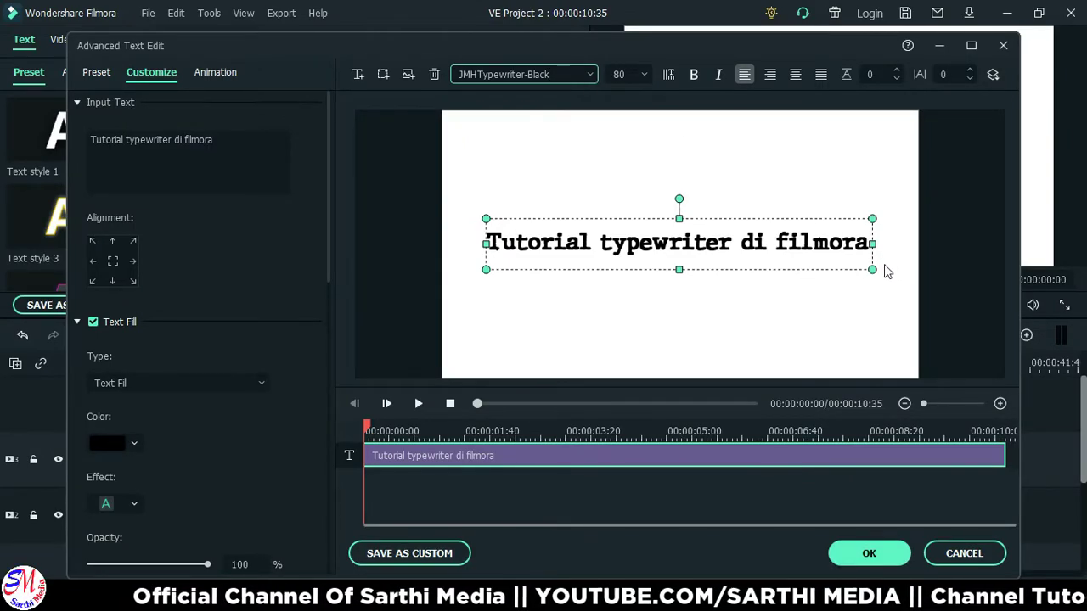
click(807, 269)
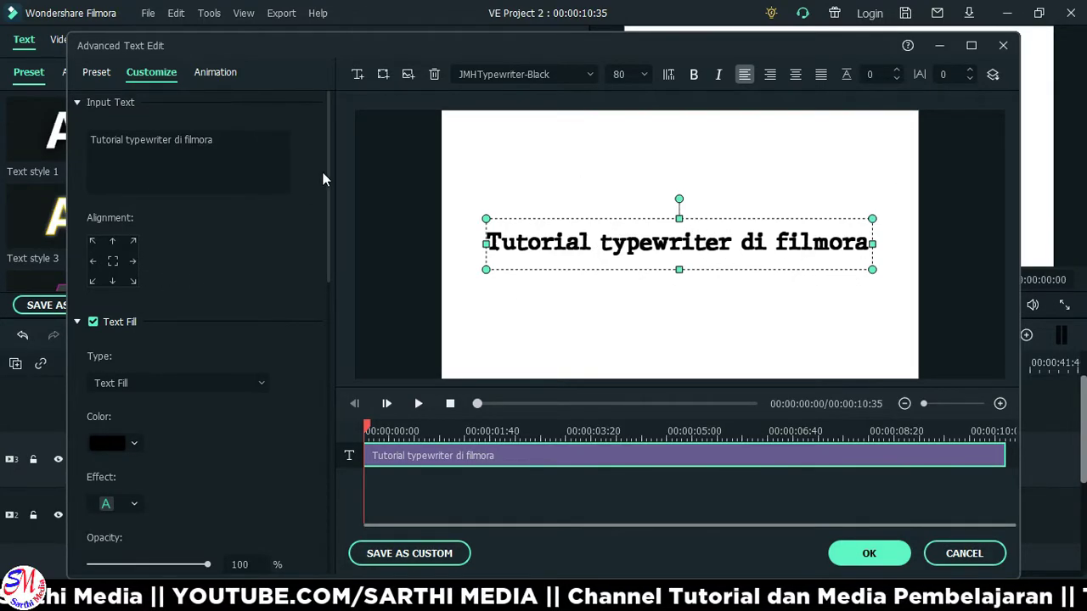
Step: Apply the Type Writer animation to the title and preview it
click(215, 74)
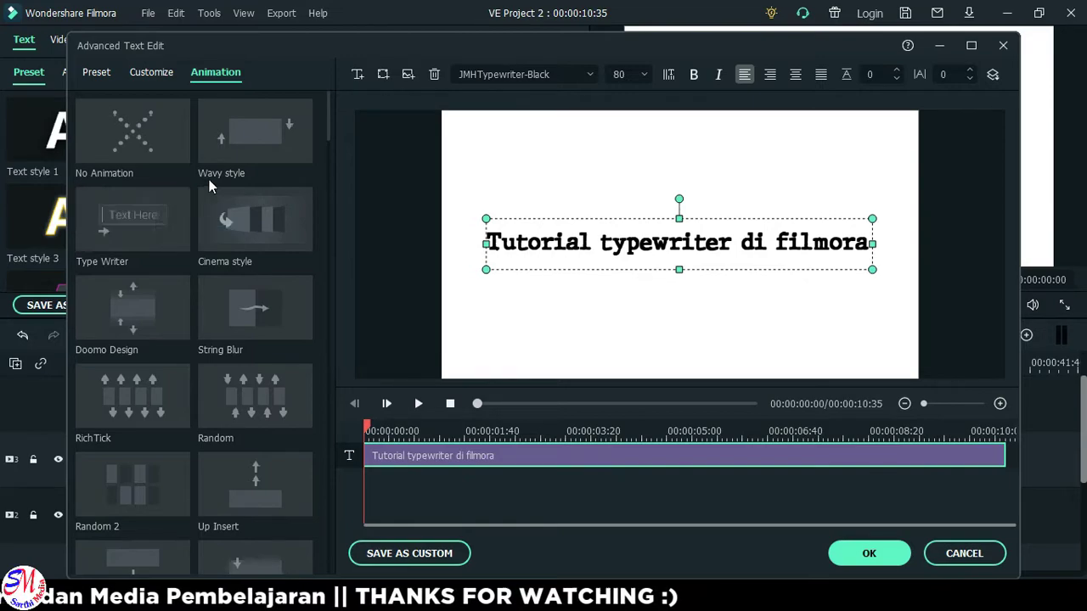
double_click(148, 213)
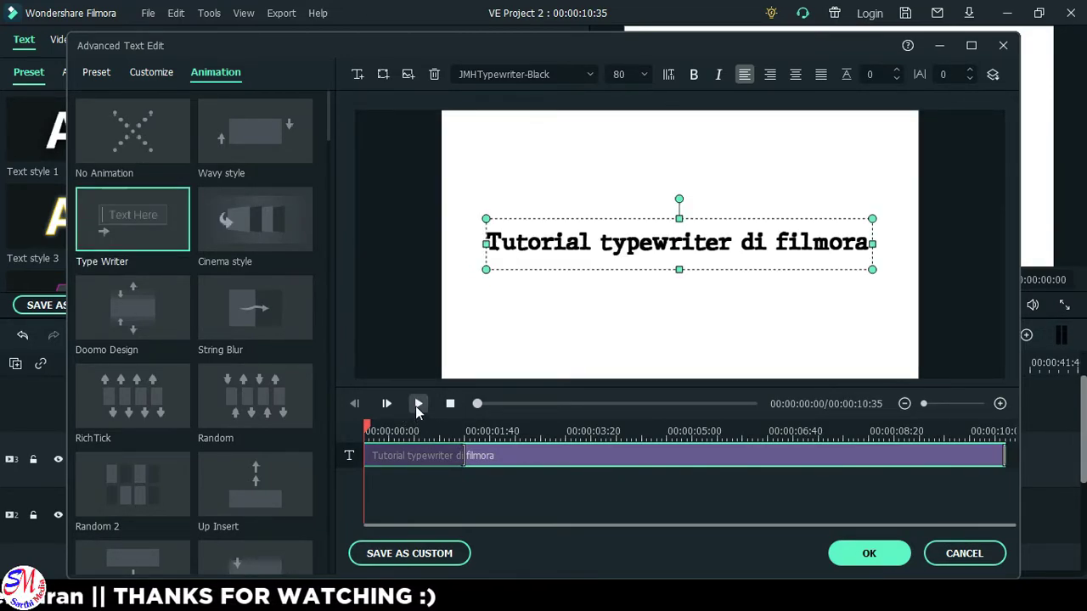
click(417, 405)
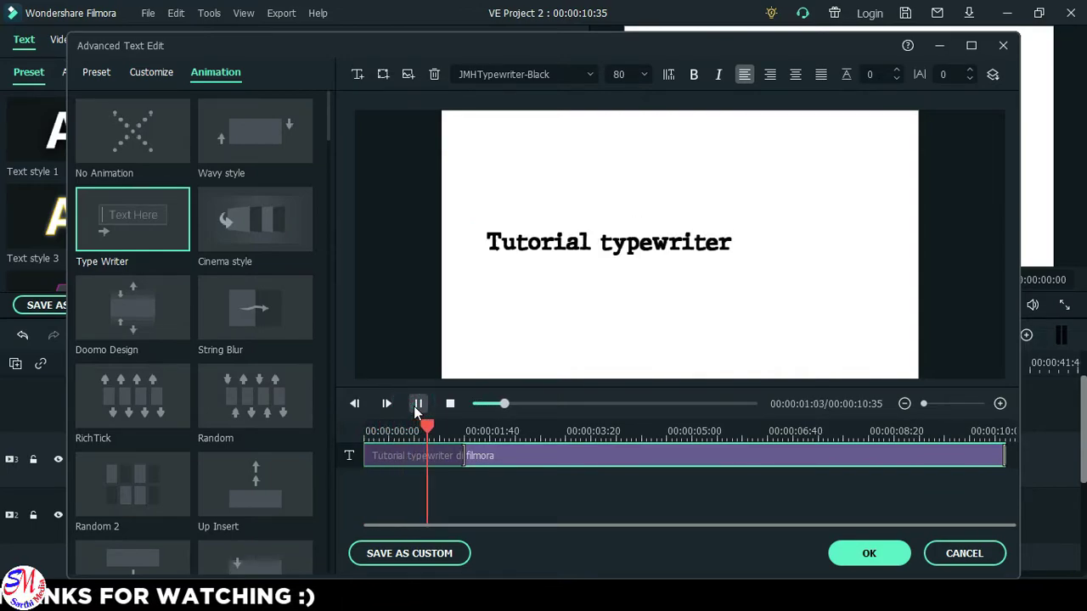
click(417, 404)
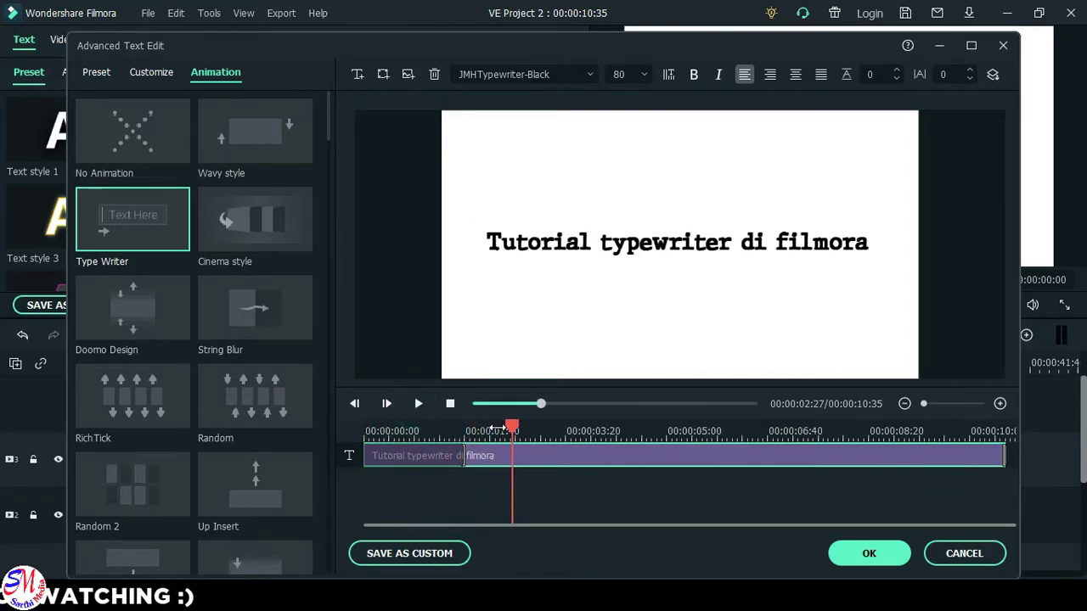
Step: Slightly shorten the opening part of the title's Type Writer animation and replay it from the start
drag(510, 438, 323, 451)
click(469, 450)
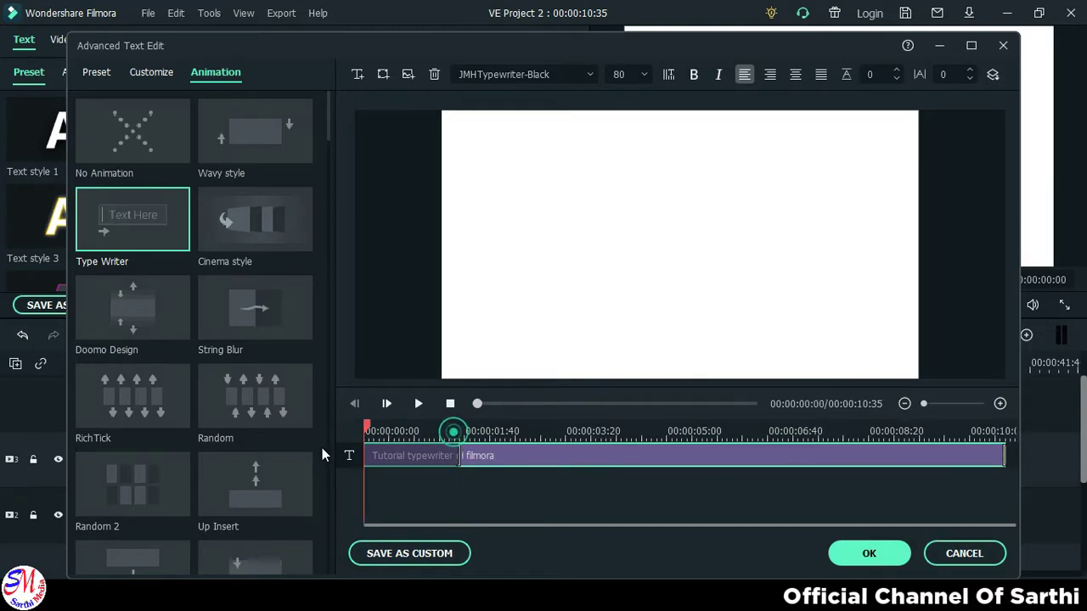
click(418, 404)
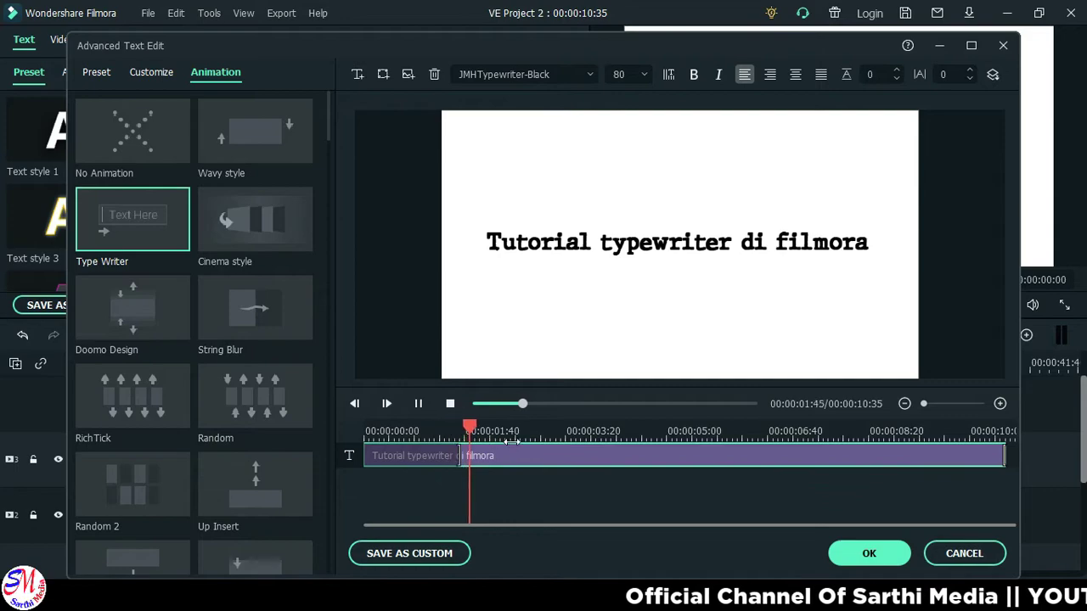
Step: Give the title a closing animation of about one second and confirm the title edits
drag(1005, 459, 944, 457)
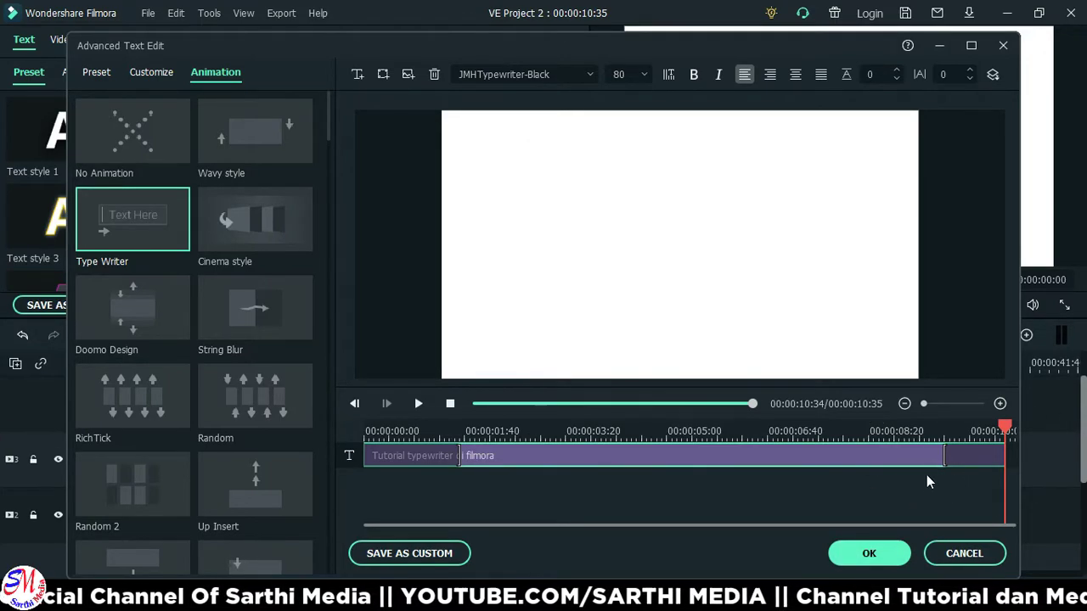
click(862, 552)
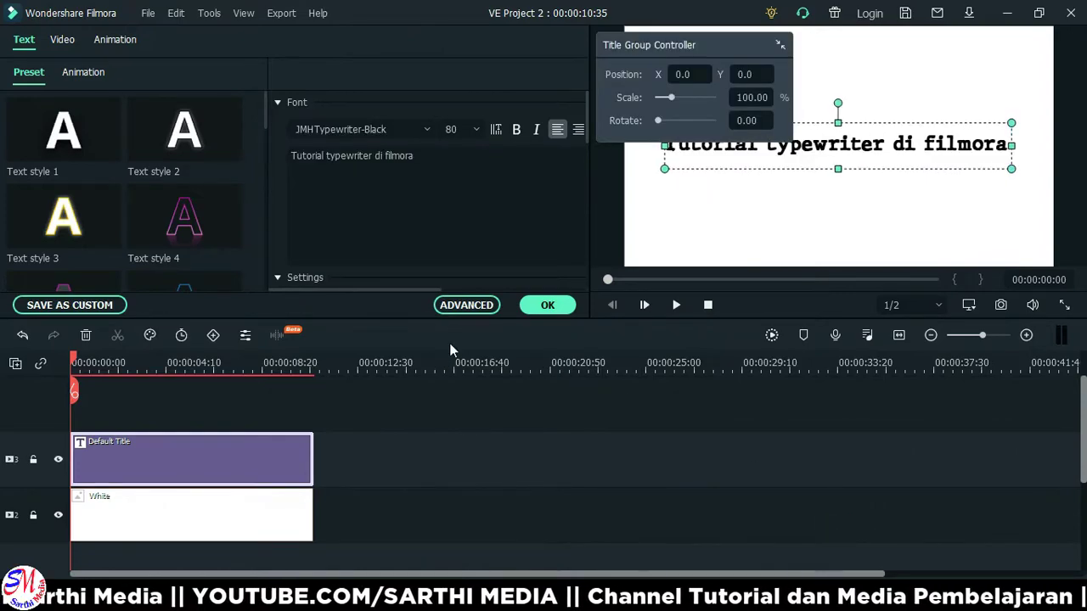
click(547, 305)
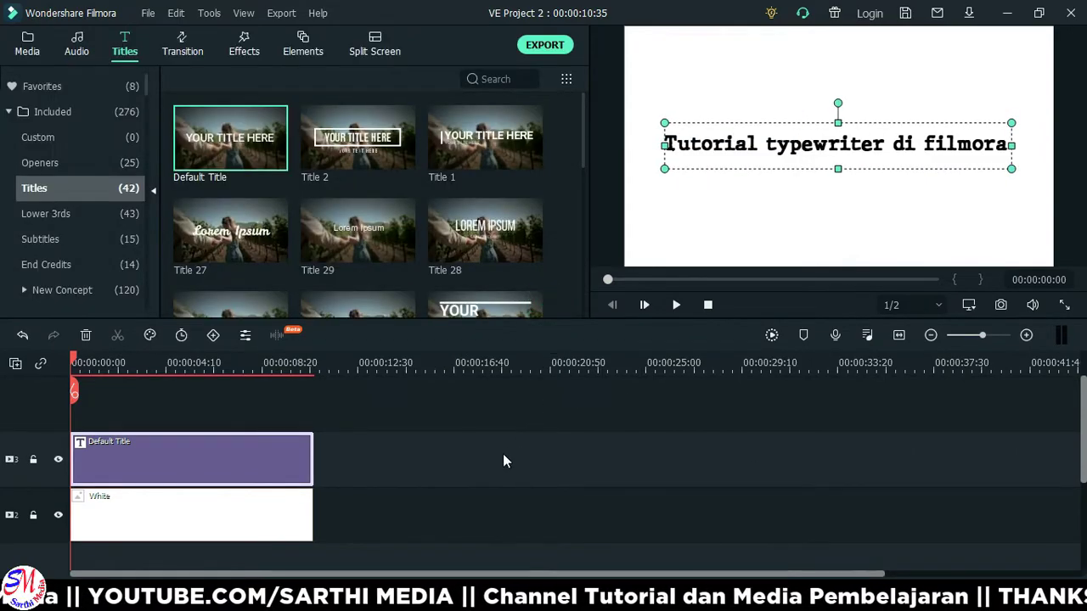
click(438, 435)
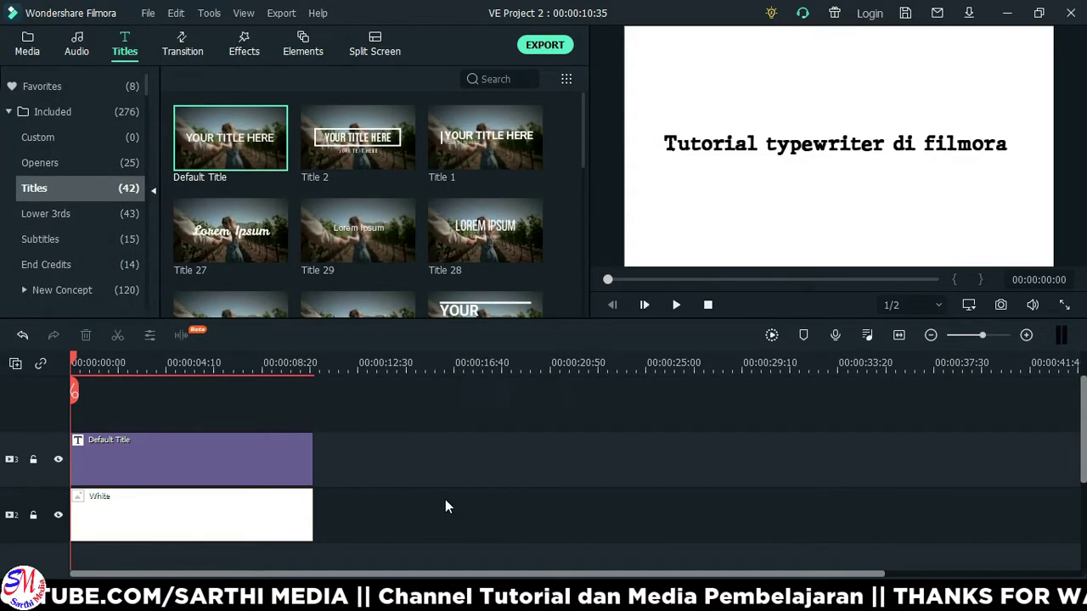
Step: Place the "Soun effect typewriter" audio from the project media at the start of audio track 1
click(28, 44)
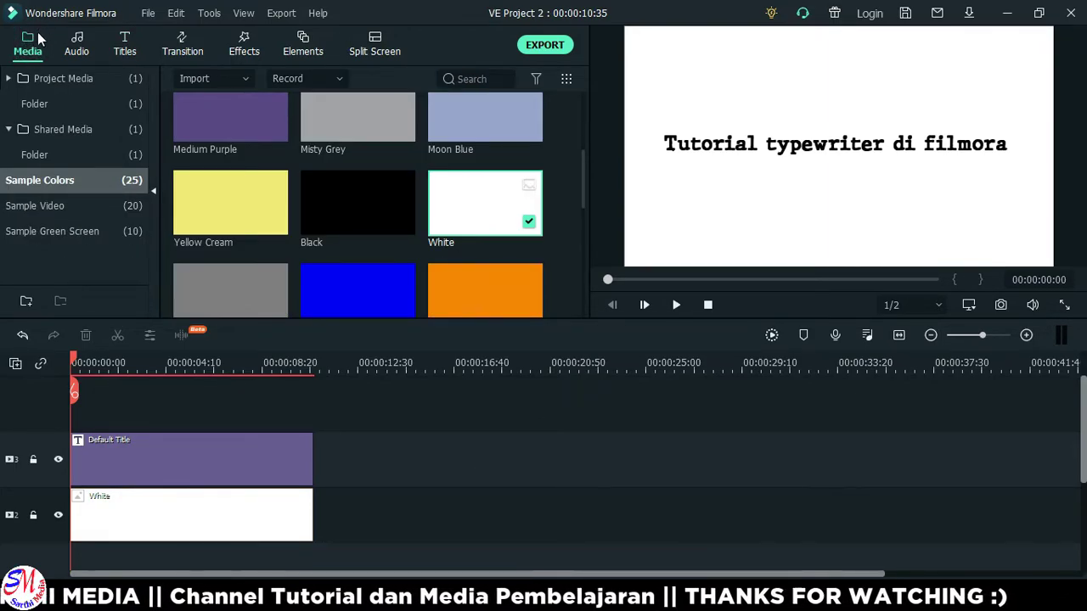
click(115, 78)
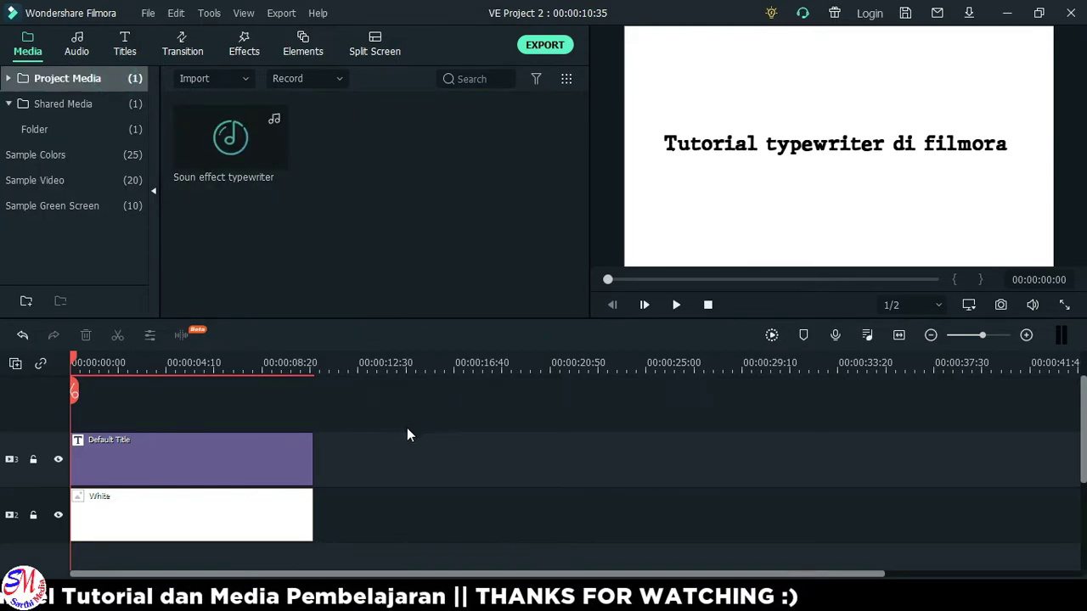
scroll(407, 430, down, 3)
drag(335, 247, 185, 125)
drag(242, 161, 46, 476)
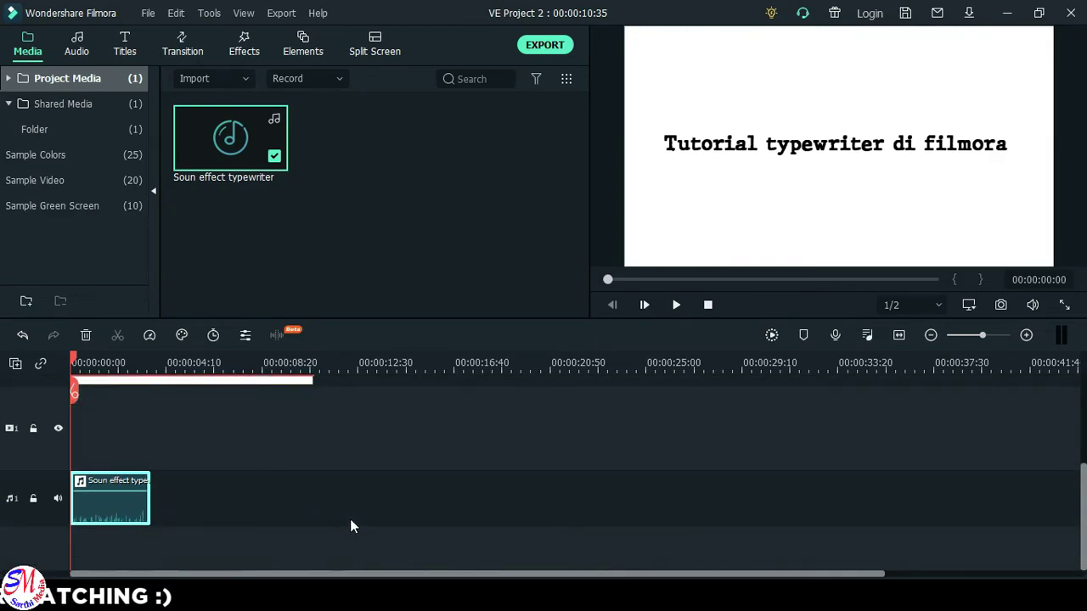
Step: Copy the typewriter sound clip and paste three copies of it directly after the original on audio track 1
scroll(294, 529, up, 3)
scroll(429, 512, down, 3)
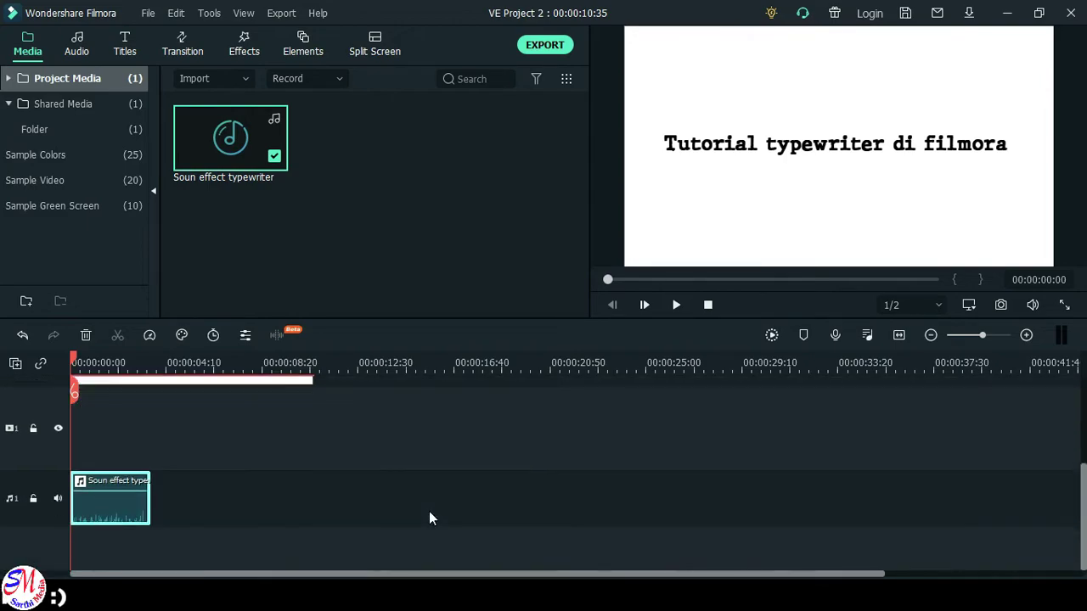
right_click(123, 506)
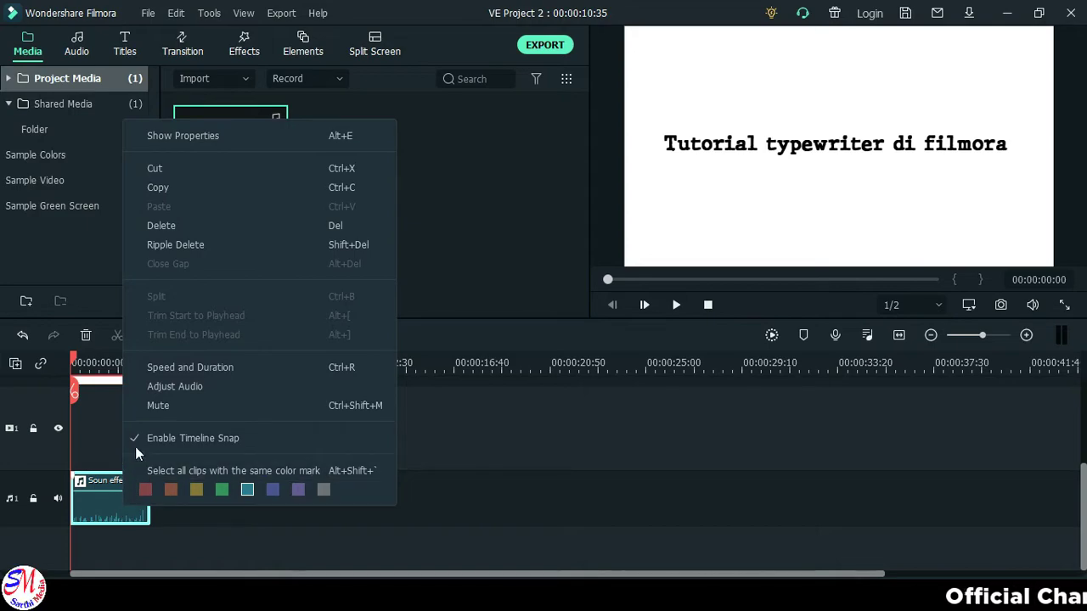
click(162, 188)
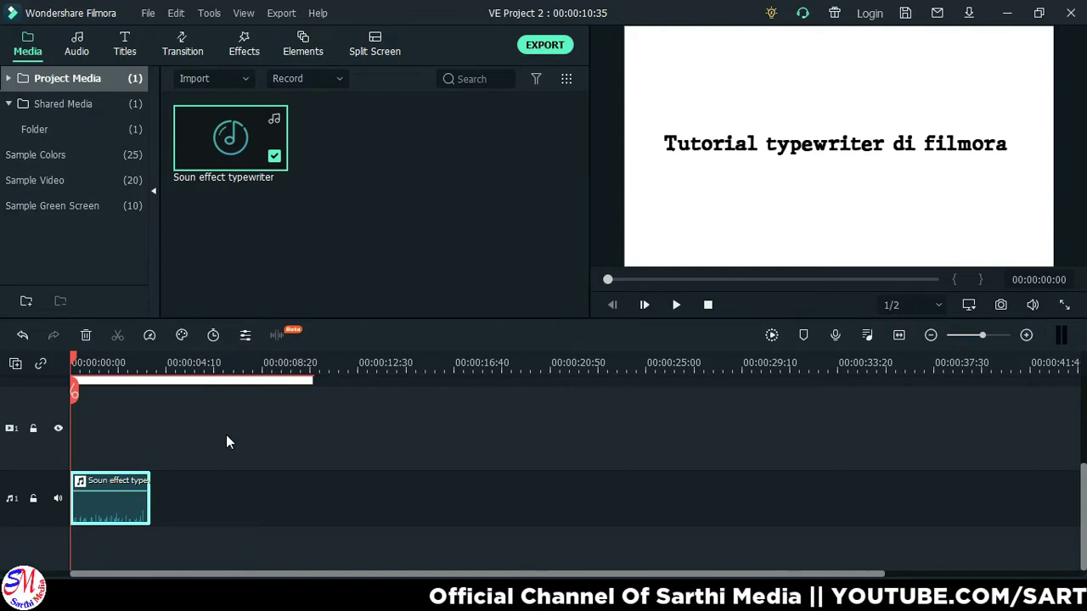
key(ctrl+v)
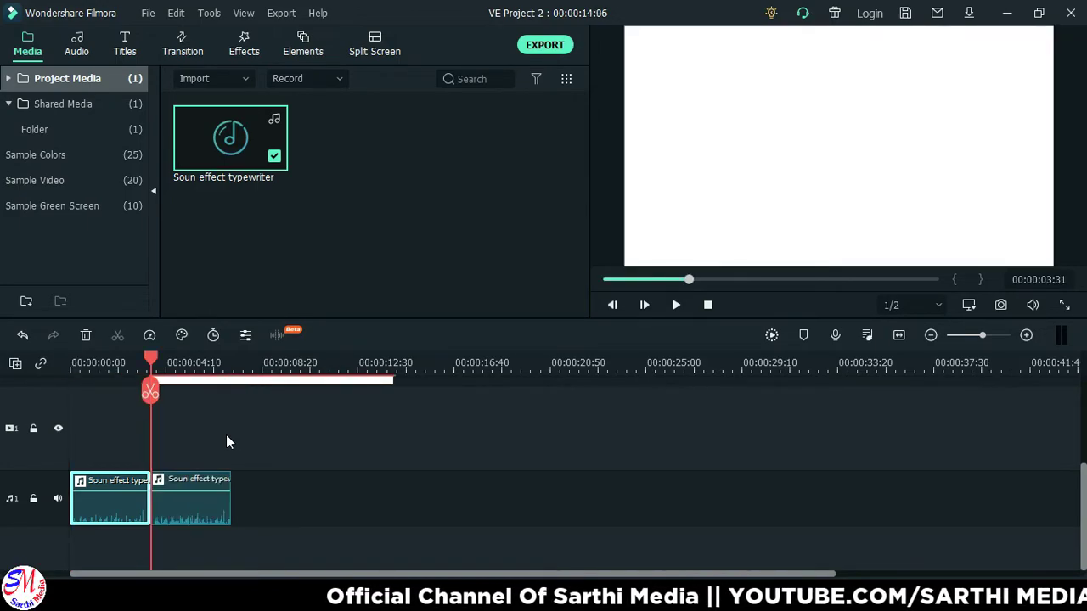
key(ctrl+v)
key(ctrl+v)
Step: Move the Default Title and White background clips together back to the start of the timeline
scroll(451, 509, up, 5)
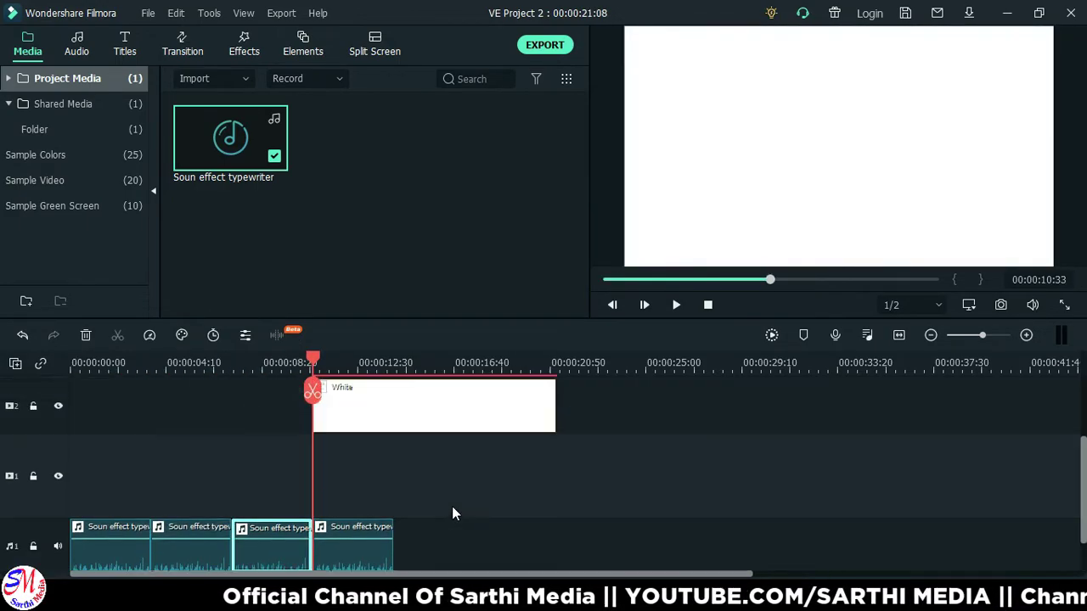
drag(617, 485, 425, 424)
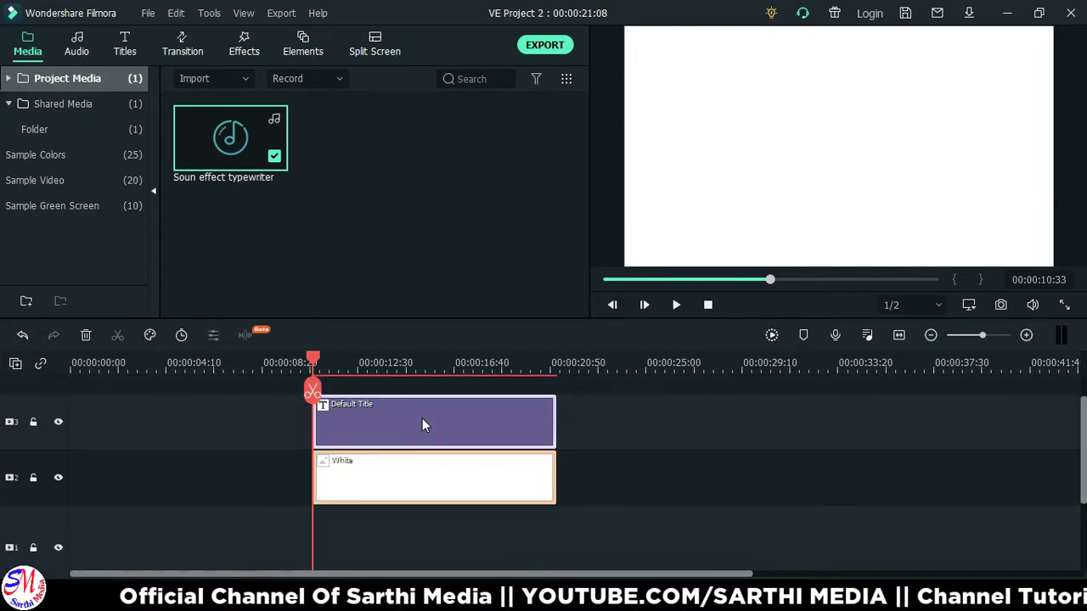
scroll(654, 475, down, 2)
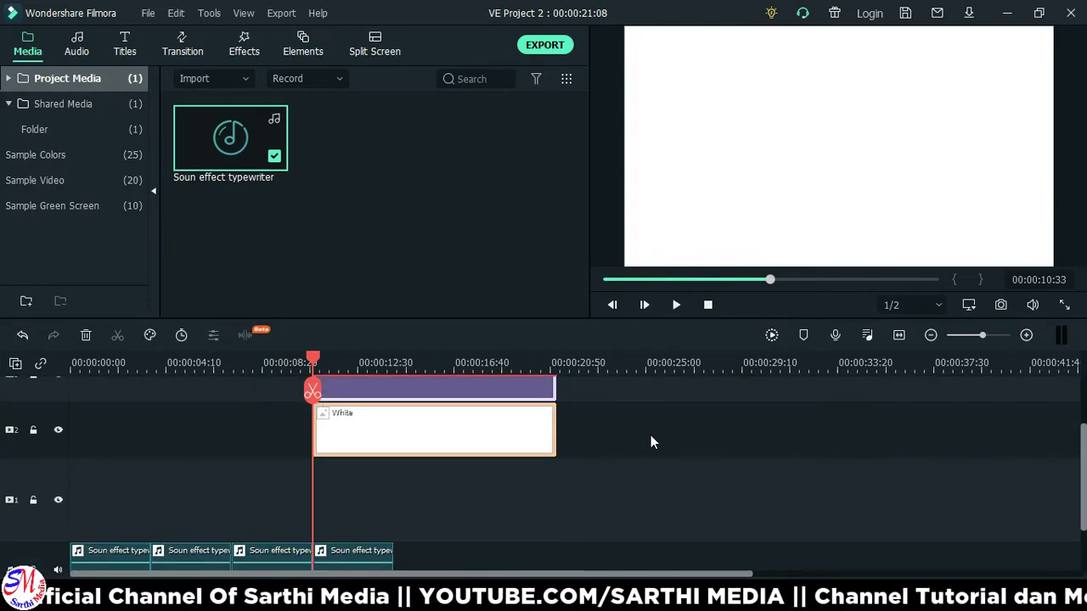
scroll(651, 437, up, 1)
drag(633, 482, 407, 402)
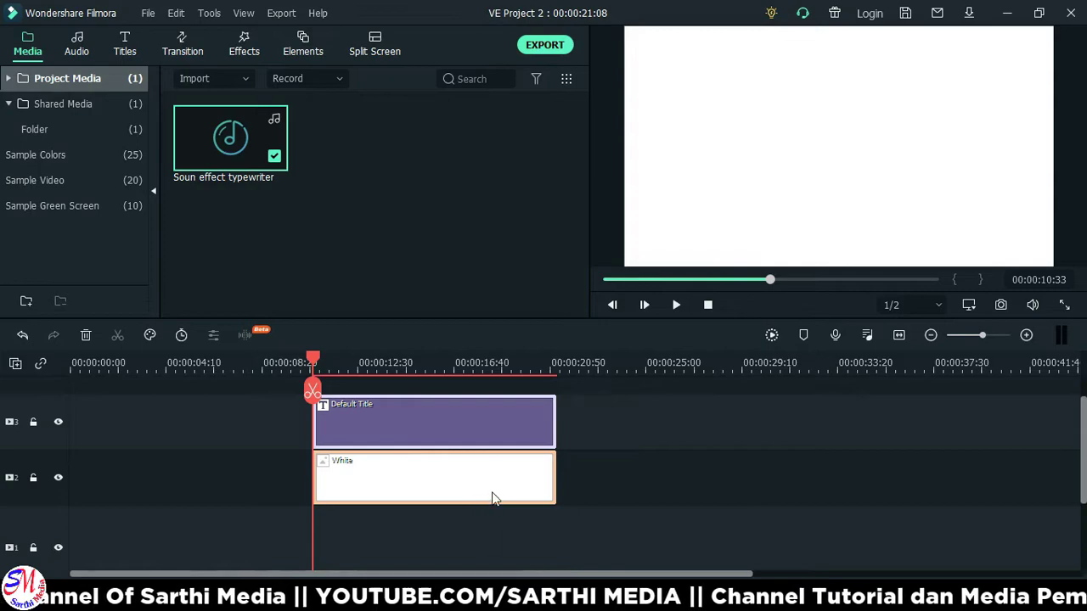
drag(490, 485, 206, 471)
scroll(356, 451, down, 3)
scroll(357, 450, up, 1)
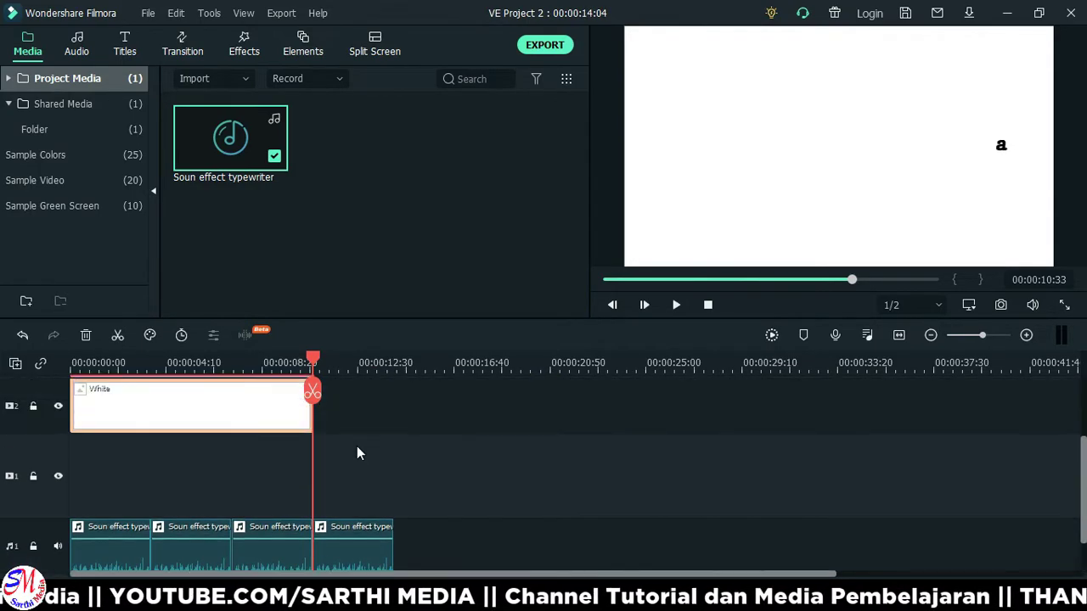
Step: Delete the last typewriter sound clip, which extends past the end of the White background
scroll(358, 450, down, 1)
scroll(460, 504, up, 1)
scroll(460, 504, down, 1)
click(558, 524)
click(366, 516)
click(361, 515)
key(Delete)
scroll(361, 514, up, 1)
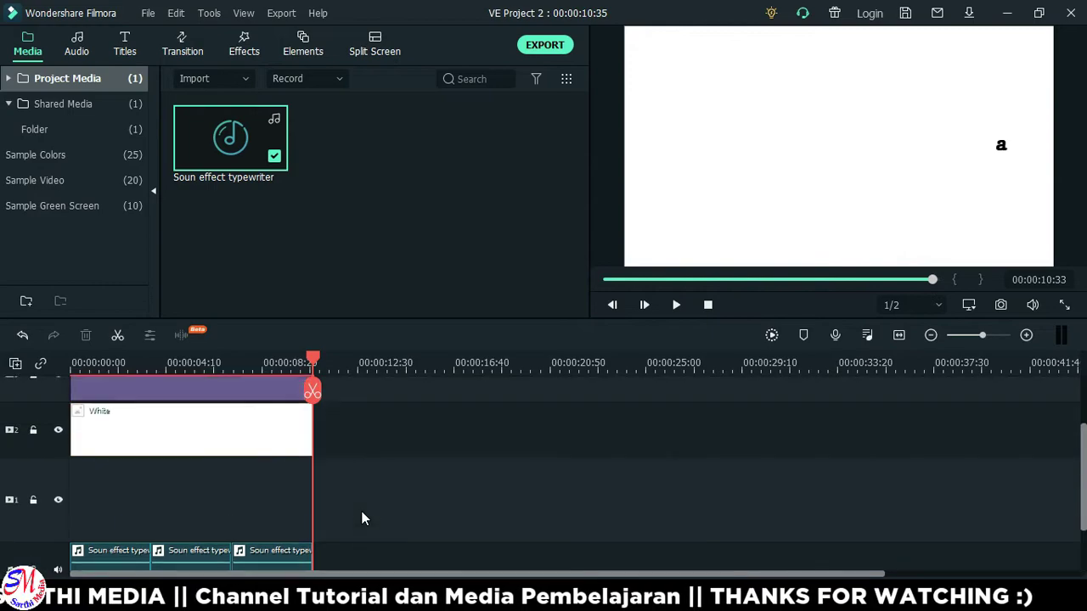
Step: Play the video from the start to check the sound effect against the title's typing, then pause it
scroll(362, 515, down, 1)
drag(313, 359, 72, 359)
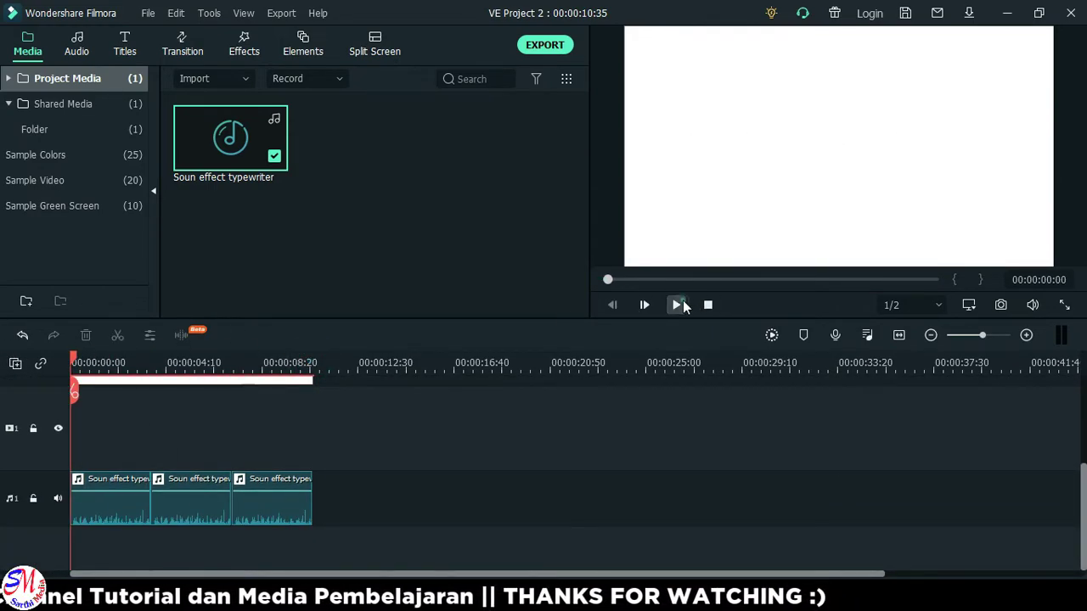
click(677, 304)
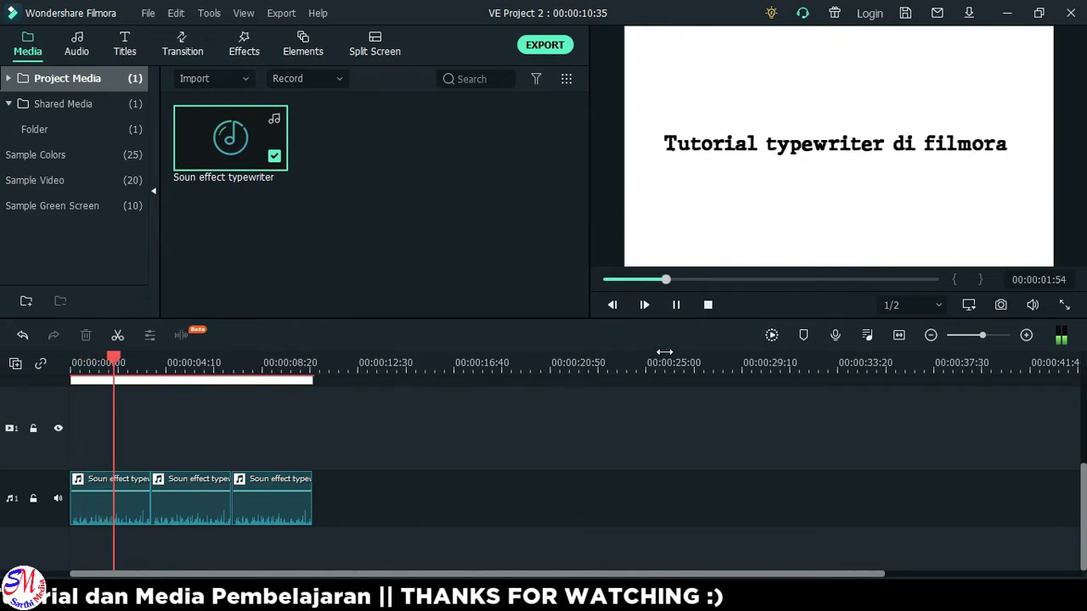
click(674, 304)
Step: Split the first typewriter sound clip at 00:00:01:33, where the title finishes typing
scroll(630, 410, up, 3)
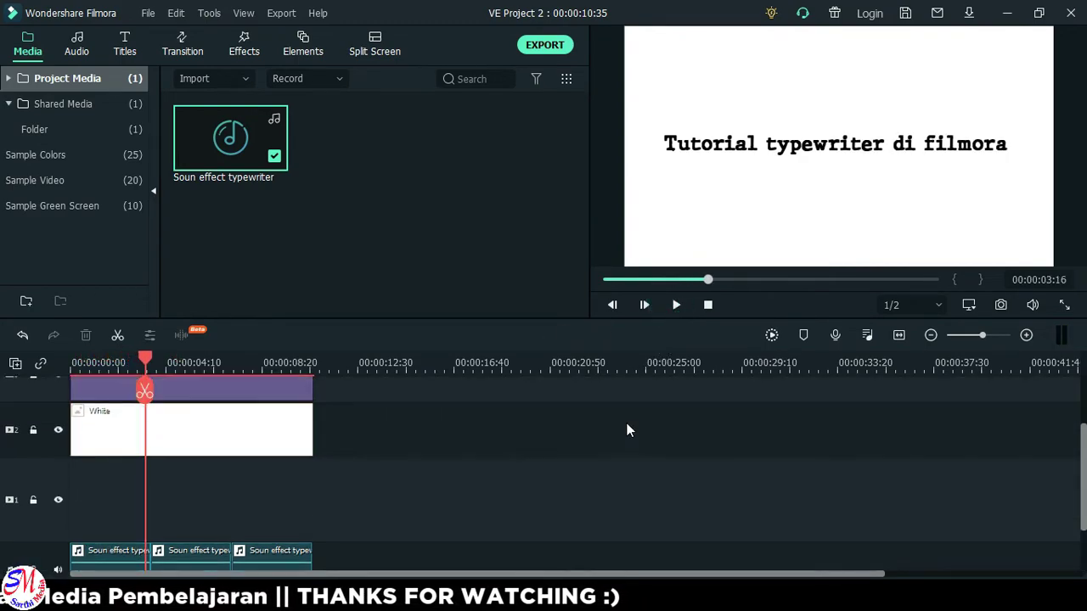
drag(146, 392, 122, 392)
scroll(329, 461, down, 3)
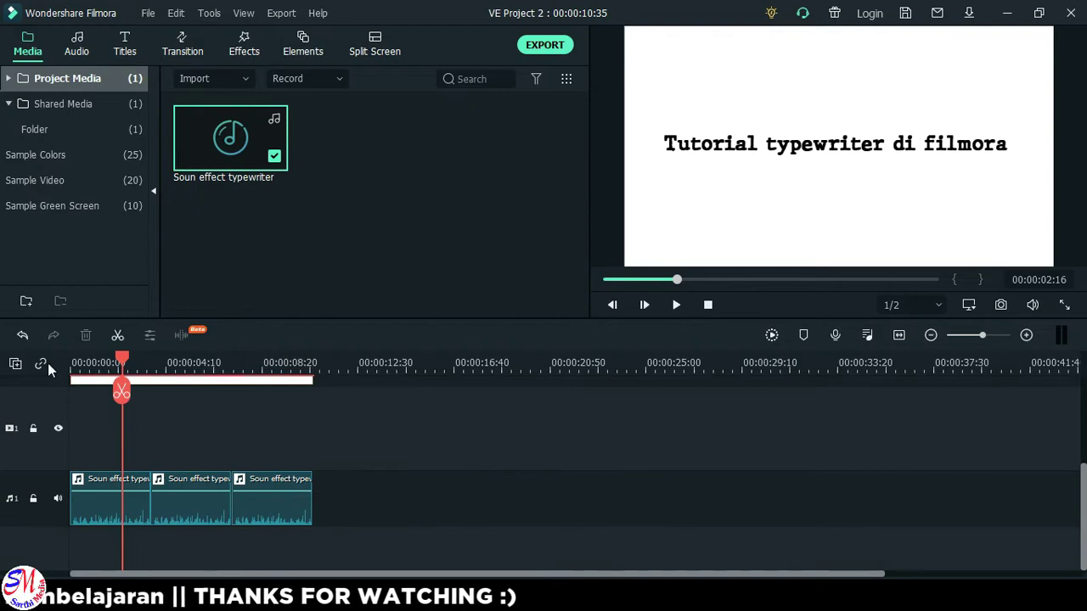
click(101, 364)
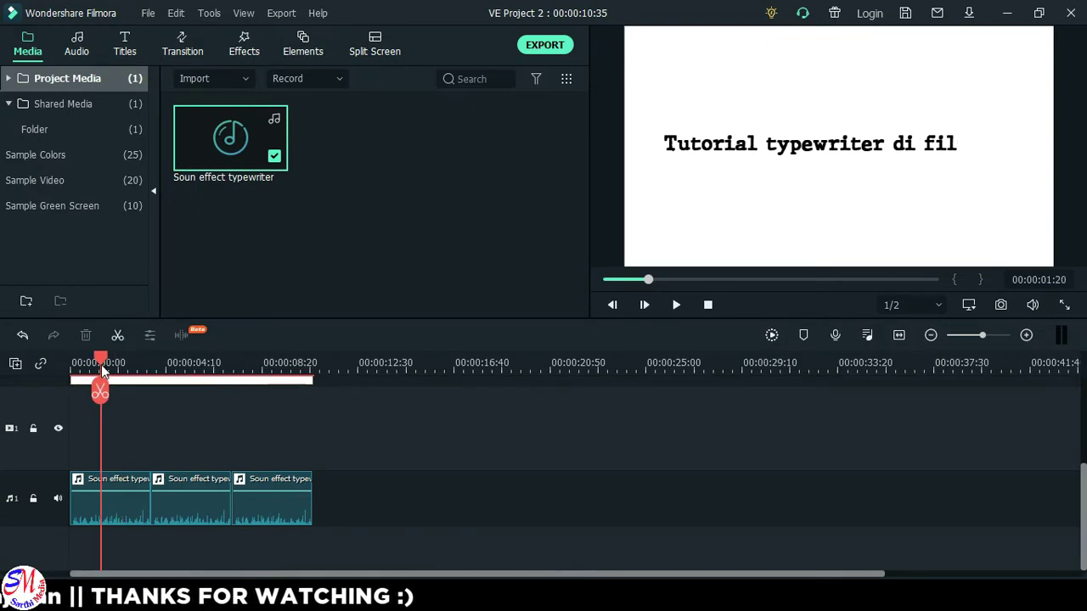
drag(101, 365, 105, 365)
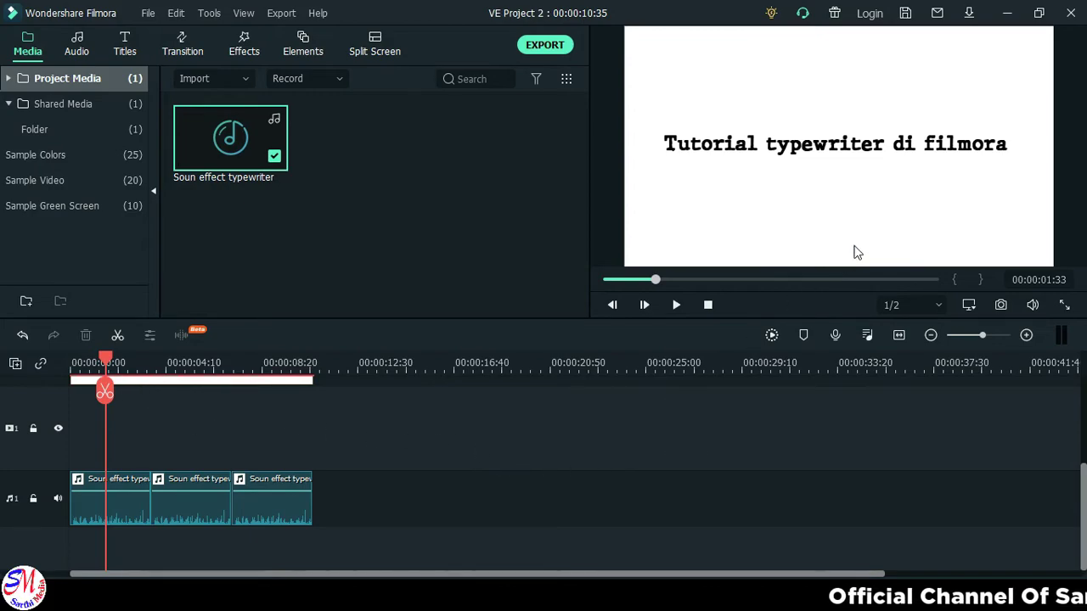
drag(322, 500, 144, 508)
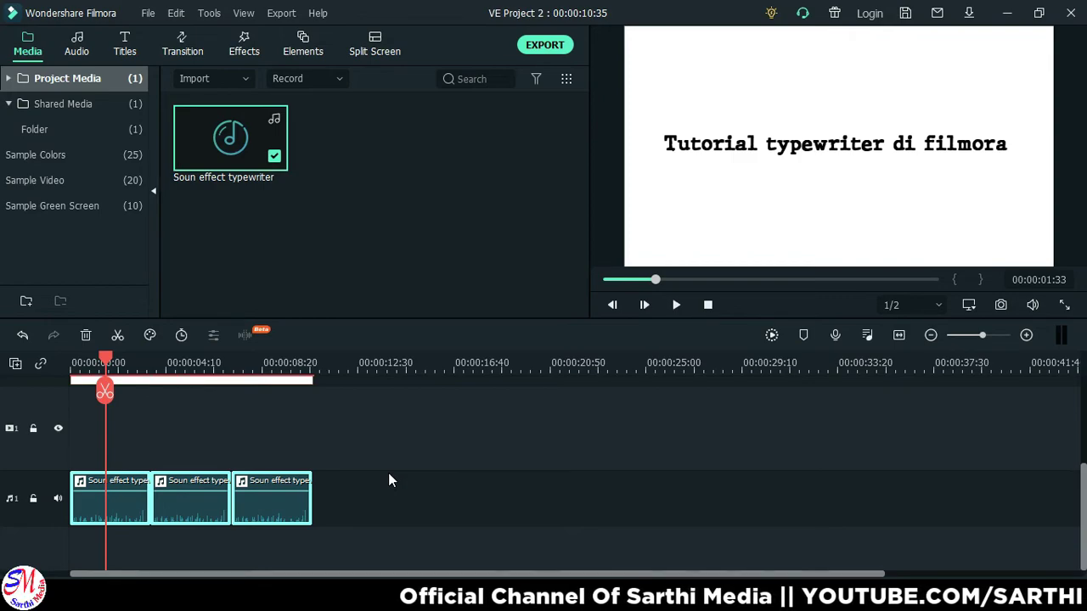
key(ctrl+b)
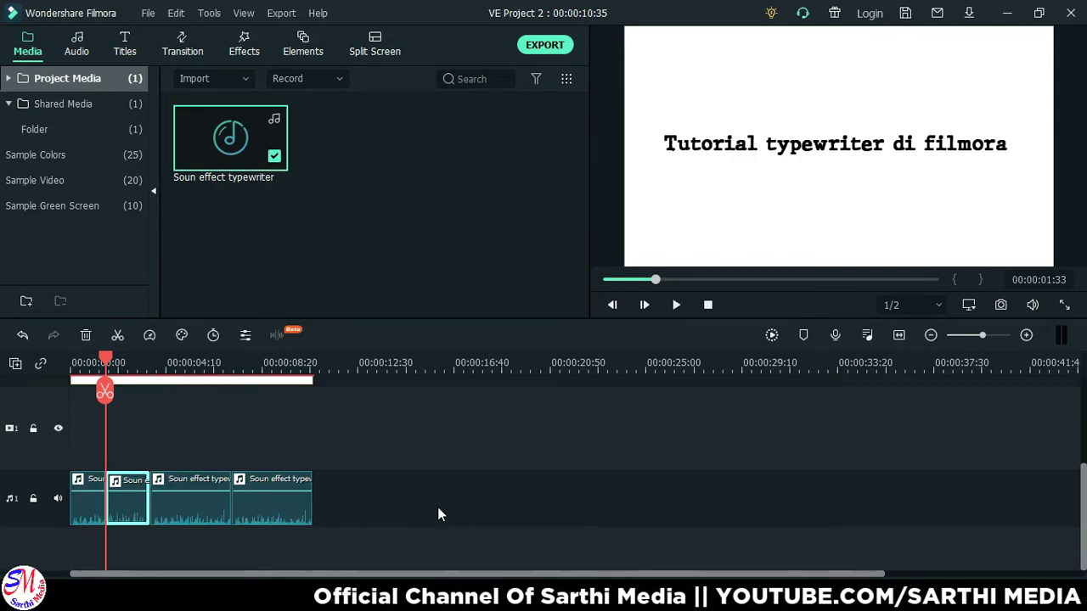
Step: Delete all typewriter sound clips after the split point on audio track 1
drag(529, 509, 133, 480)
scroll(313, 533, up, 2)
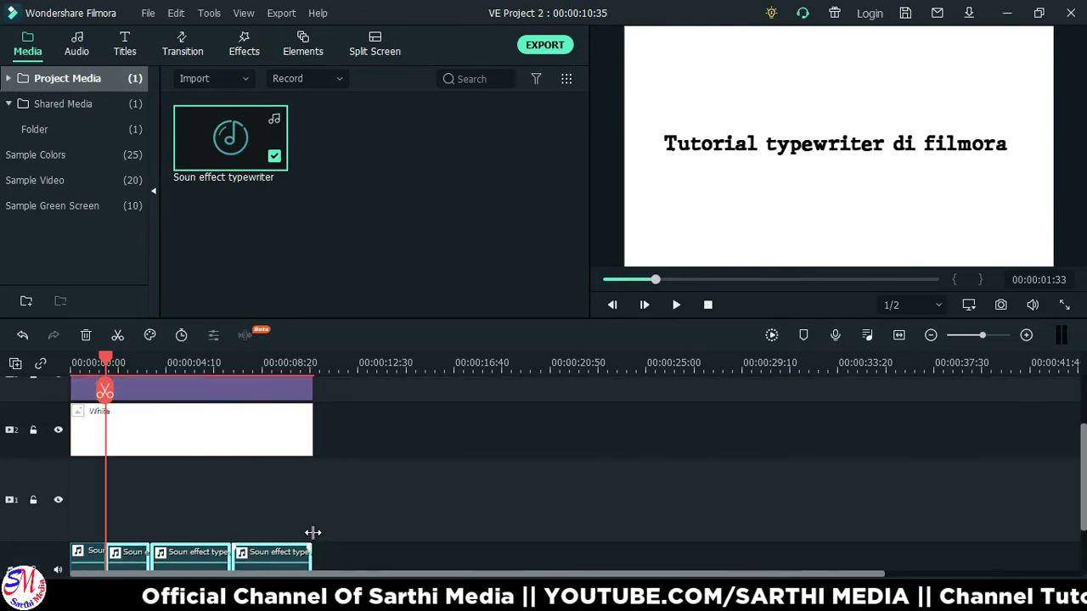
key(Delete)
Step: Play the video from the start to check the trimmed sound effect with the title, and pause the playback
drag(105, 362, 3, 366)
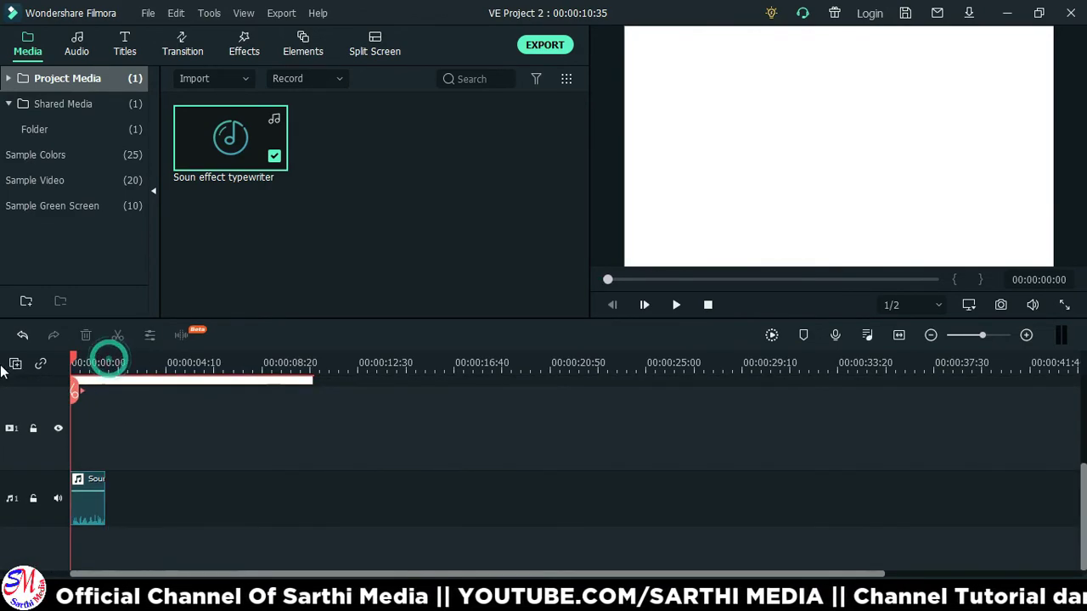
click(677, 305)
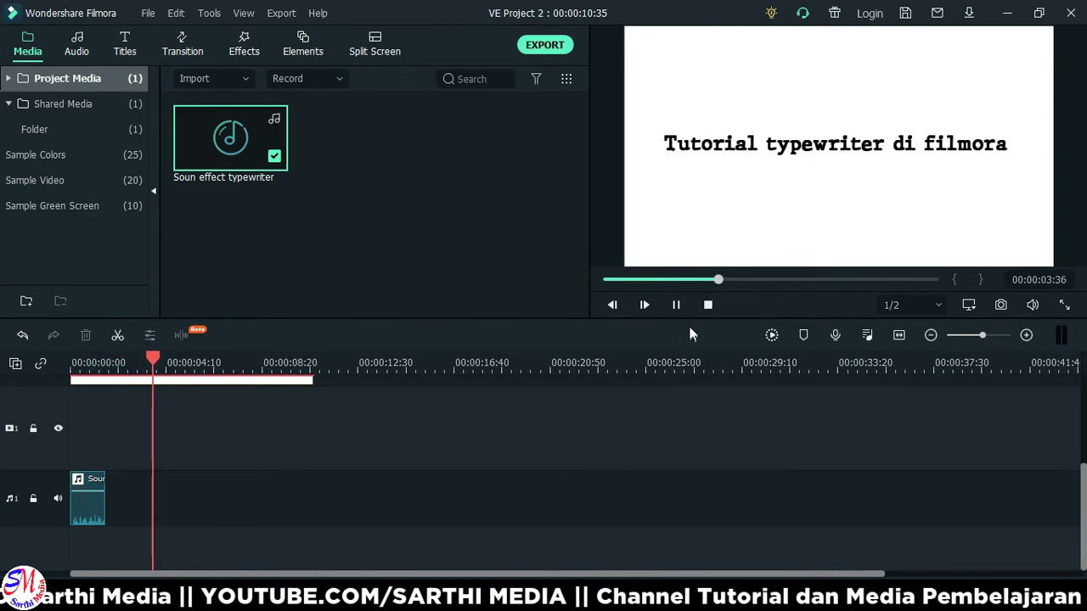
click(676, 305)
scroll(550, 499, up, 2)
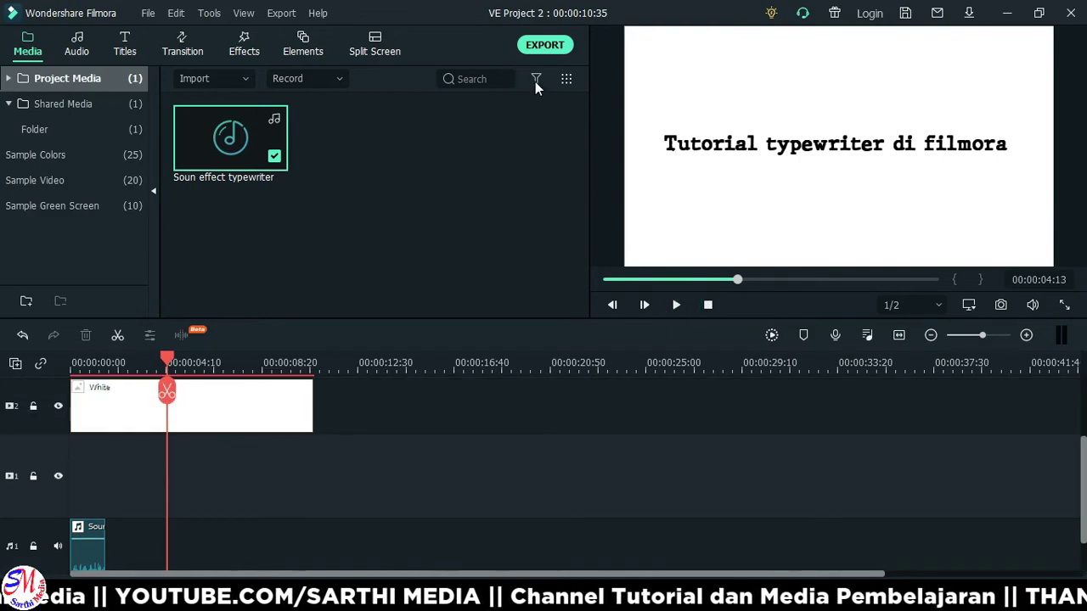
Step: Export the project as a local MP4 named "Typewriter" to D:/Video/Video Mentah
click(545, 45)
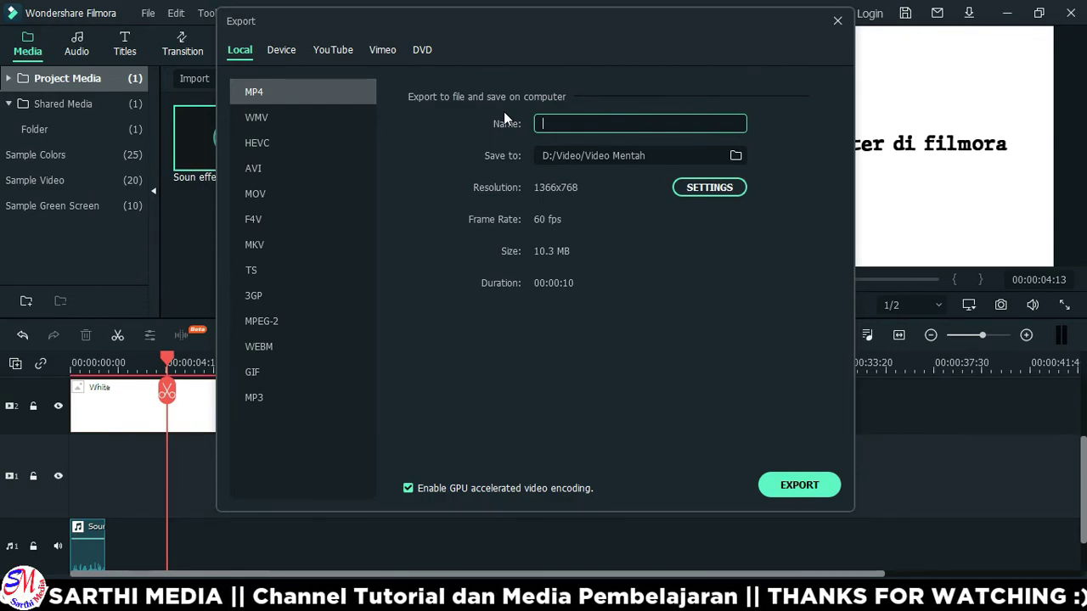
text(Typewriter)
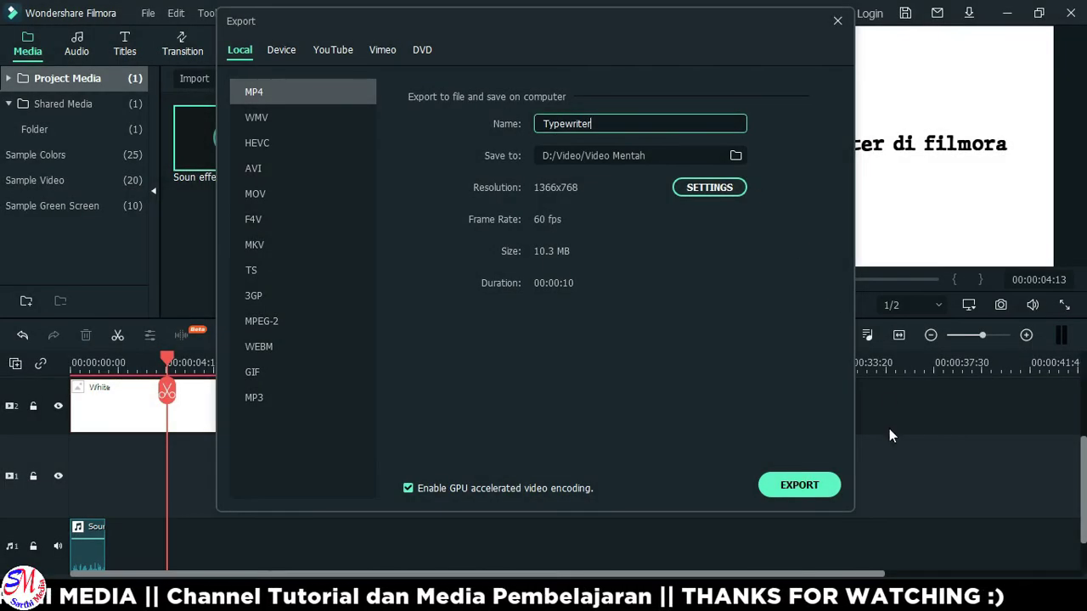
click(788, 487)
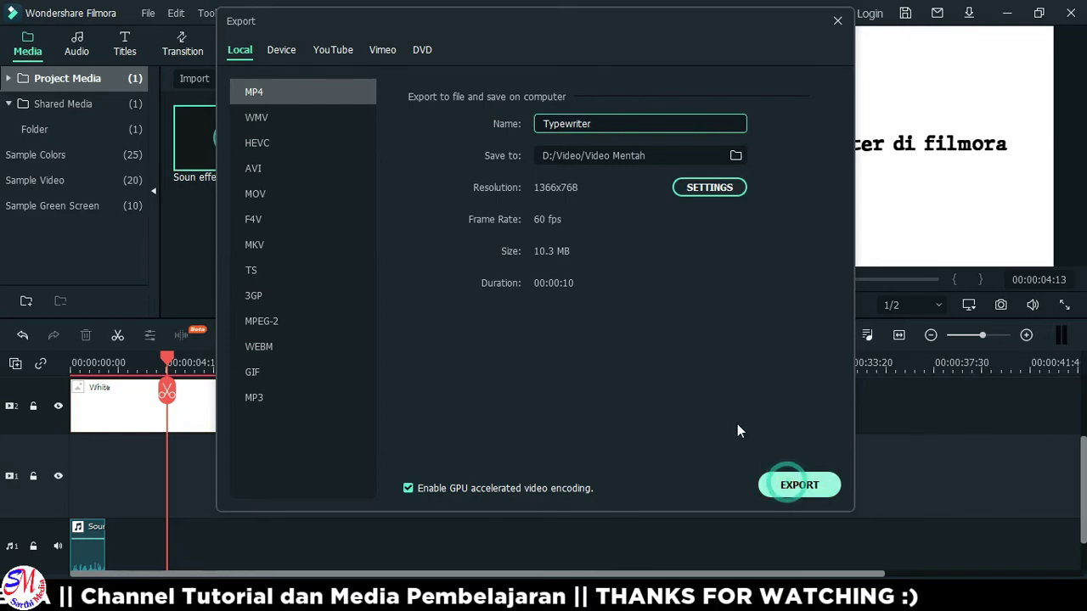